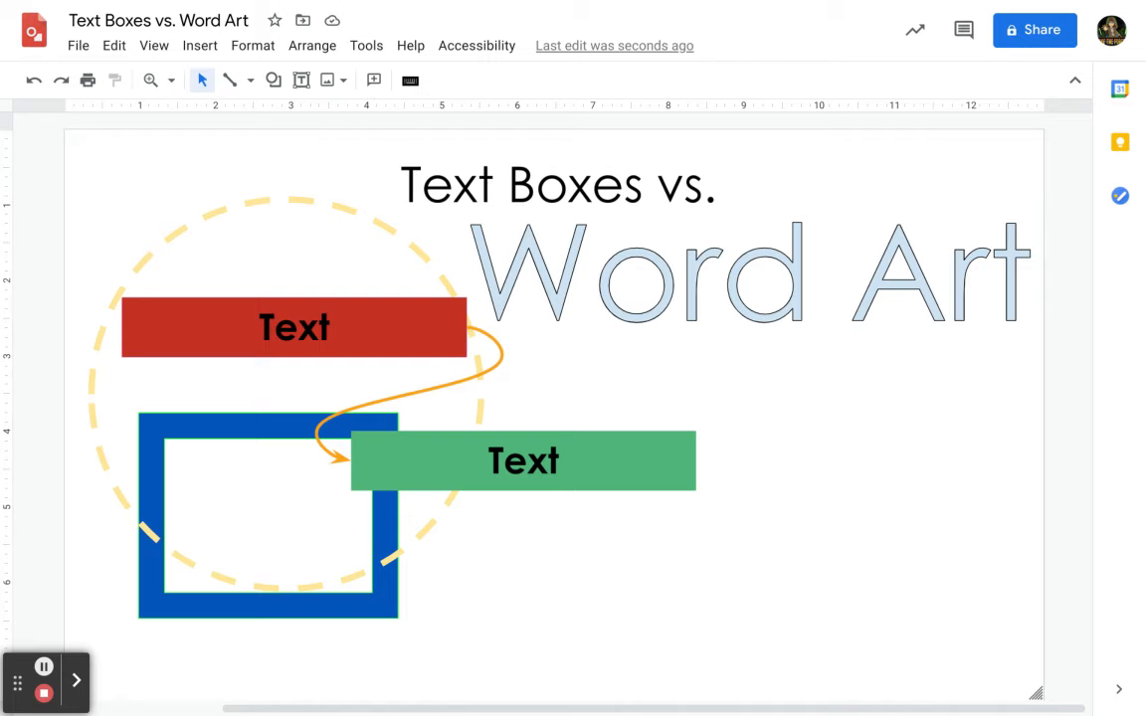
# Draw a new text box in the empty area to the right of the green Text box.
pyautogui.click(301, 84)
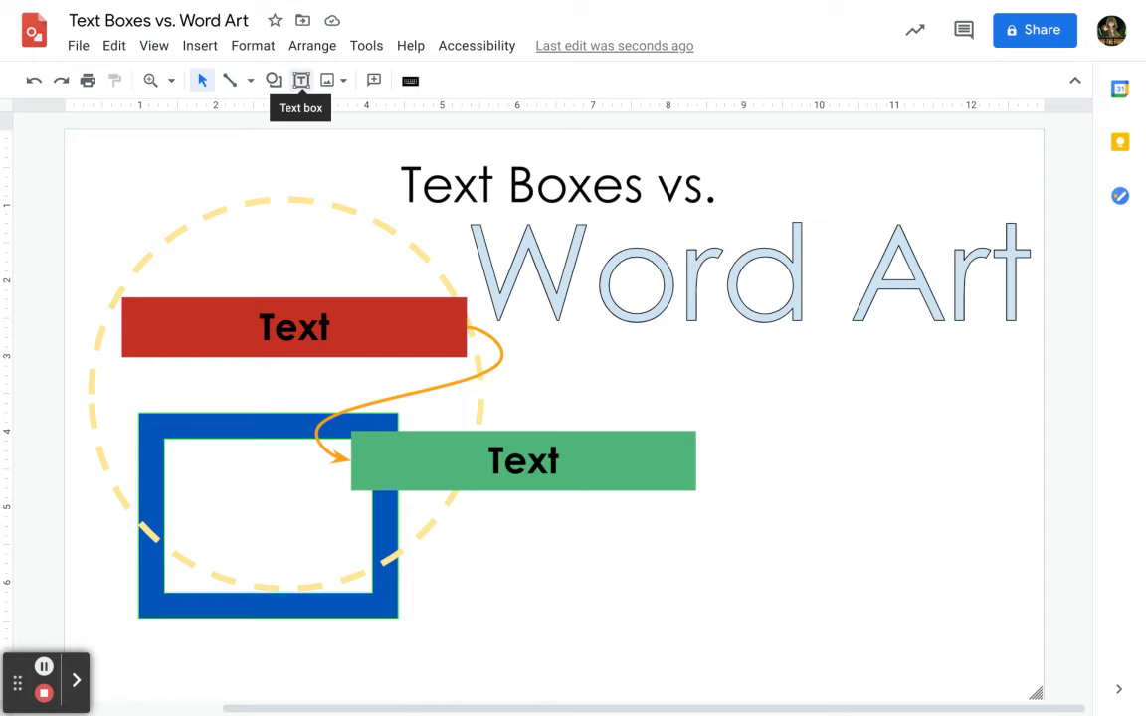
pyautogui.click(274, 80)
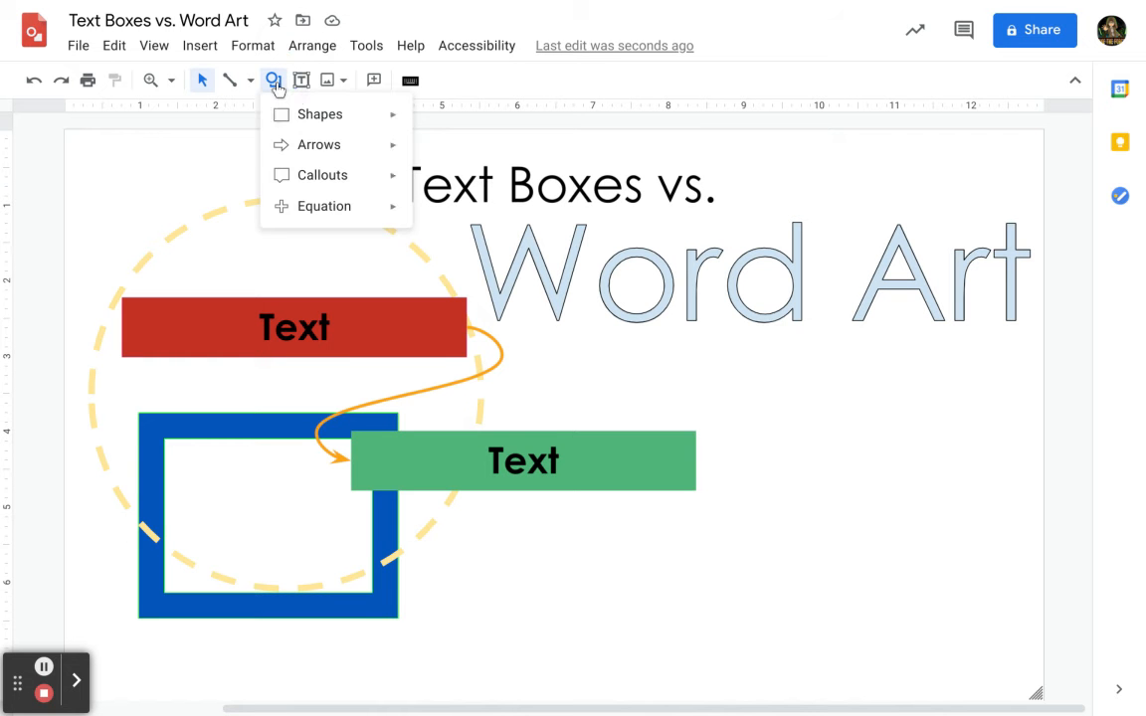
pyautogui.click(303, 81)
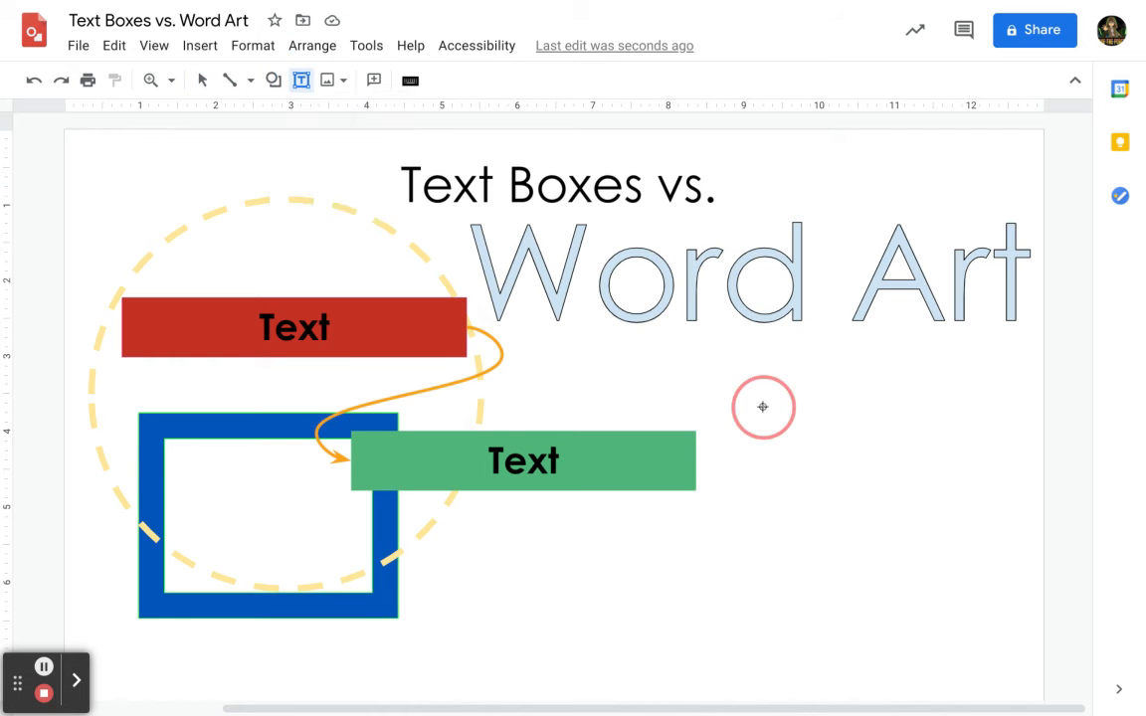
pyautogui.moveTo(764, 407); pyautogui.dragTo(1039, 471)
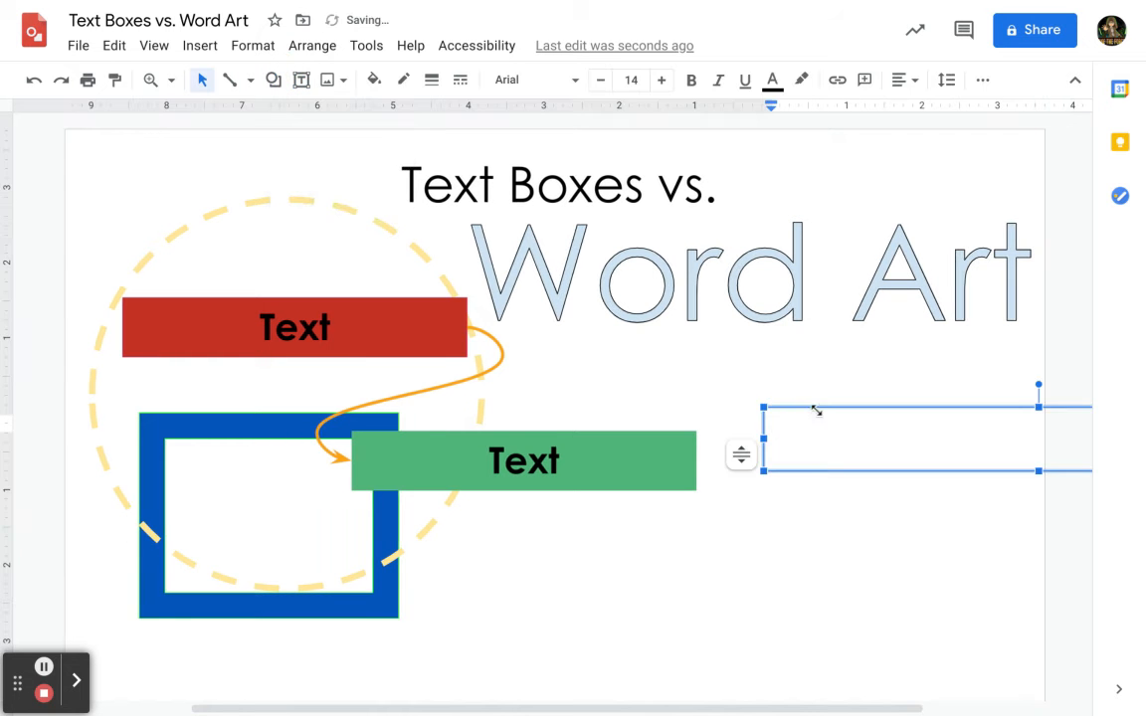
# Select the new empty text box and delete it.
pyautogui.click(955, 409)
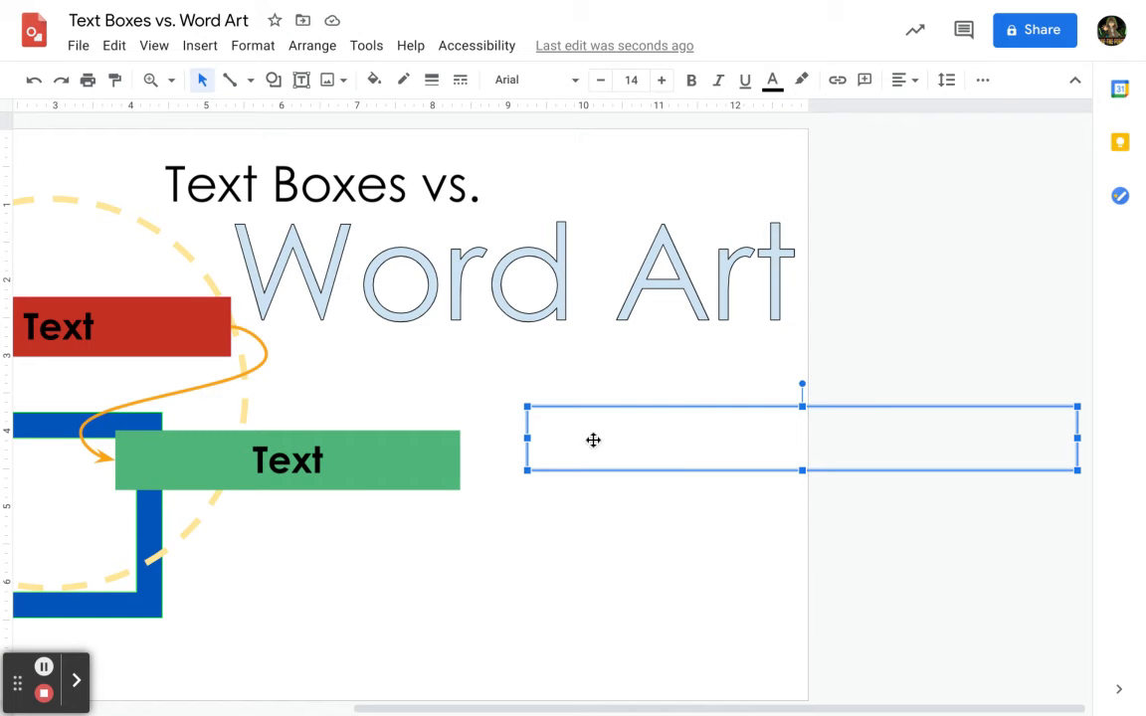
pyautogui.click(557, 434)
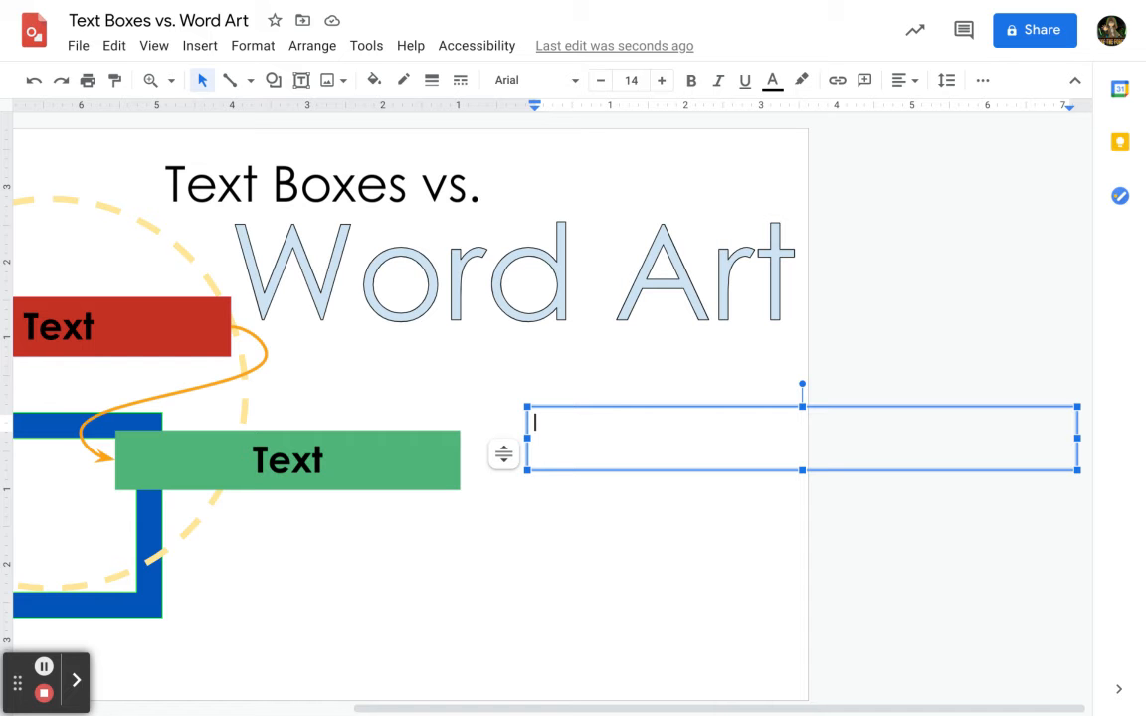
pyautogui.click(611, 408)
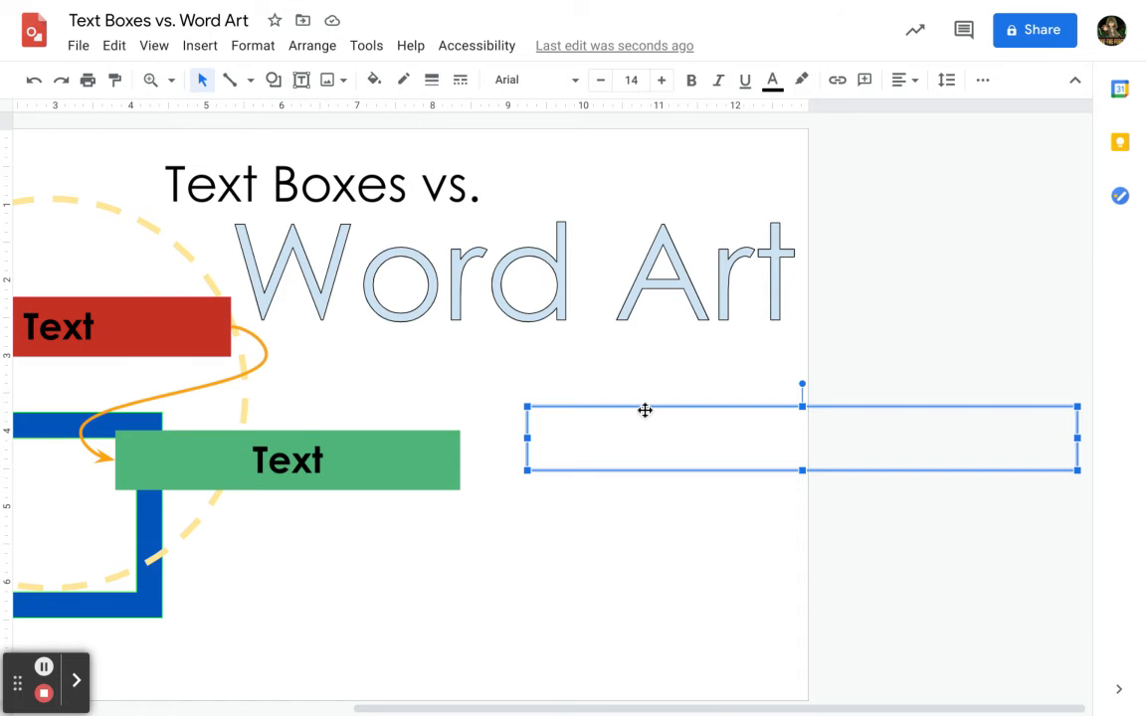
pyautogui.press('Delete')
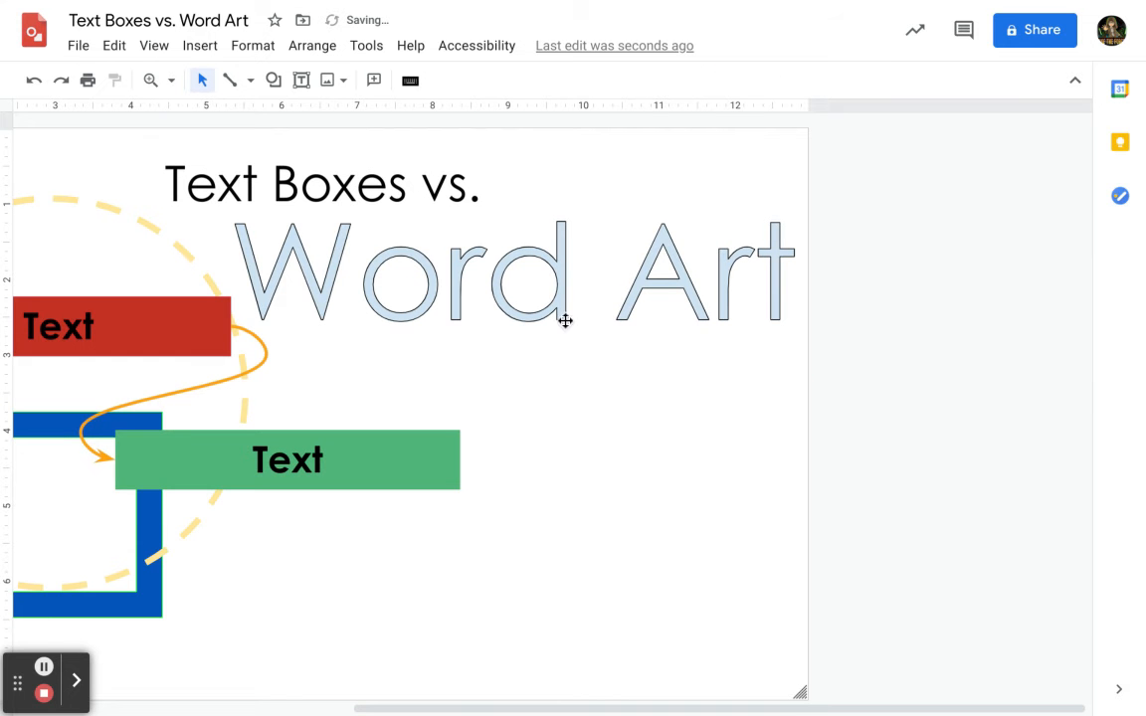
# Select the title text 'Text Boxes vs.' and give it a green highlight.
pyautogui.moveTo(465, 709); pyautogui.dragTo(260, 712)
pyautogui.click(565, 169)
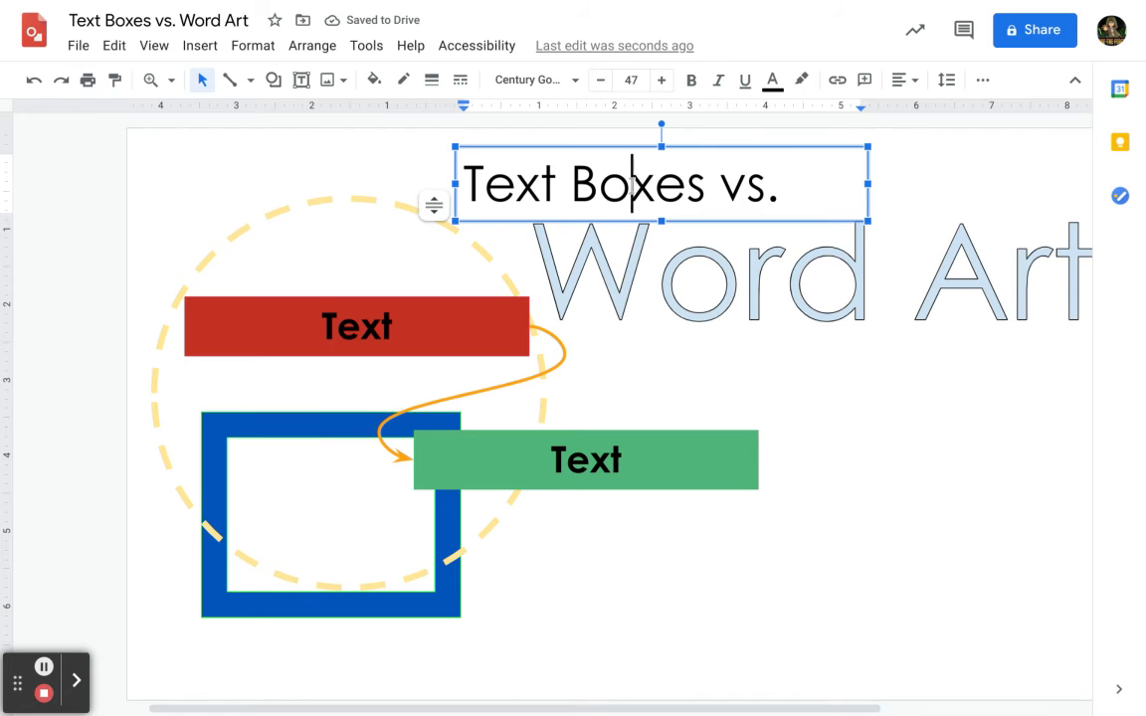
pyautogui.moveTo(777, 187); pyautogui.dragTo(463, 193)
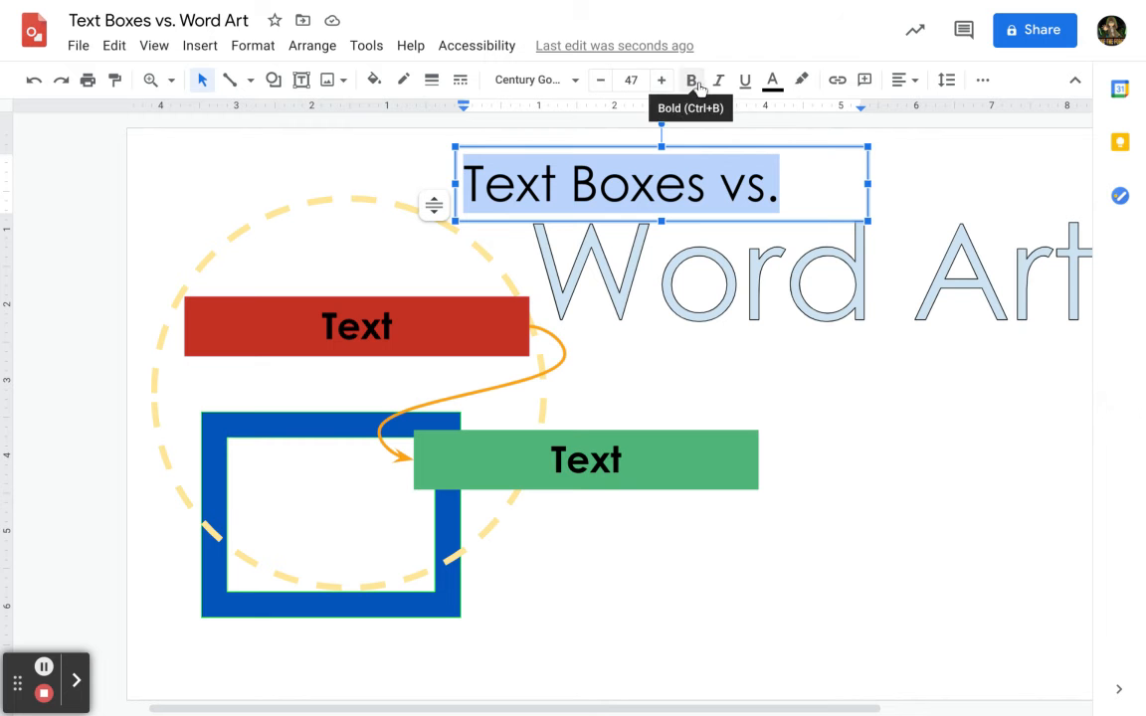
pyautogui.click(772, 79)
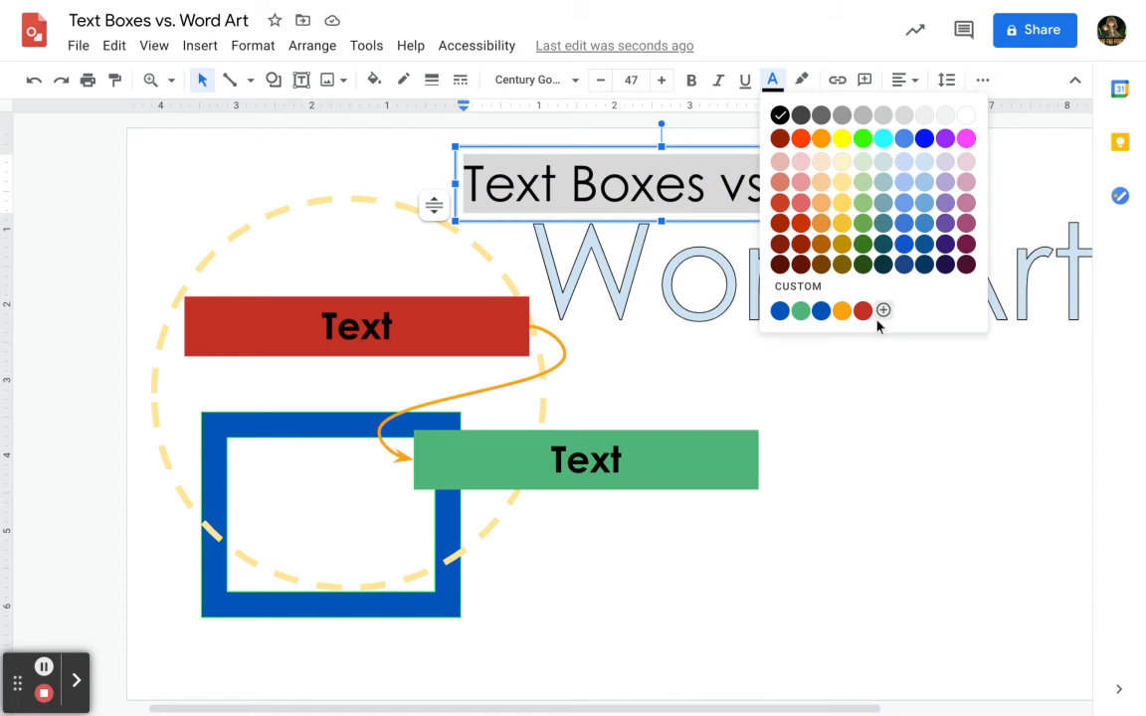
pyautogui.click(802, 80)
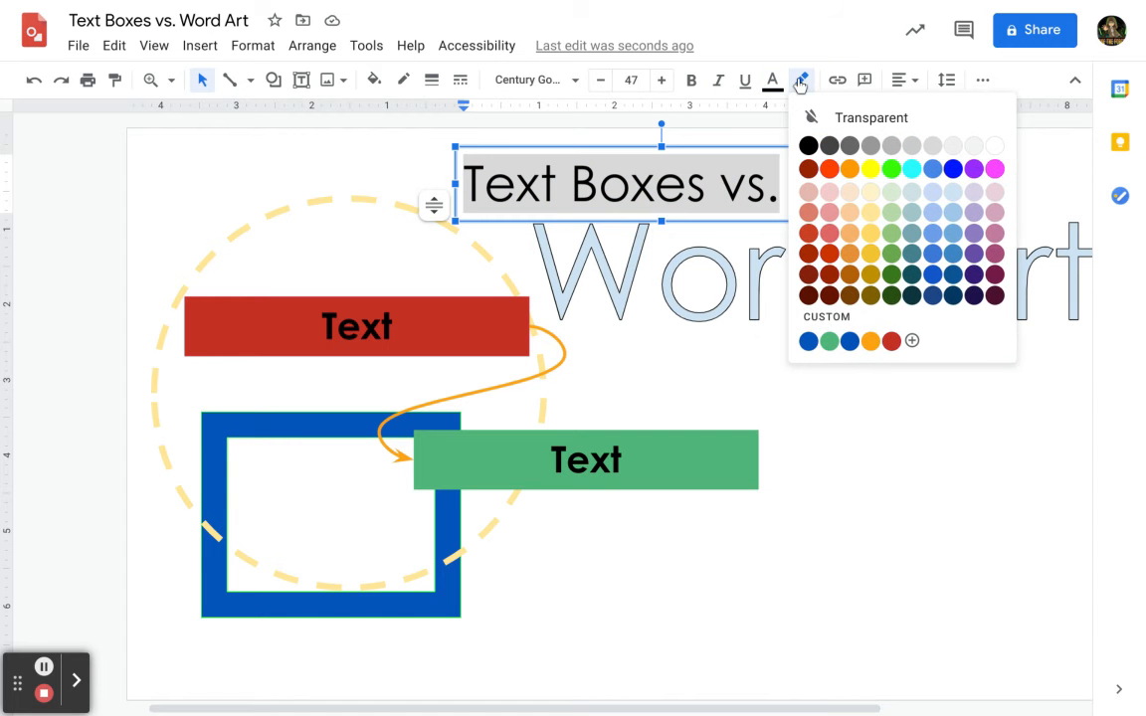
pyautogui.click(829, 341)
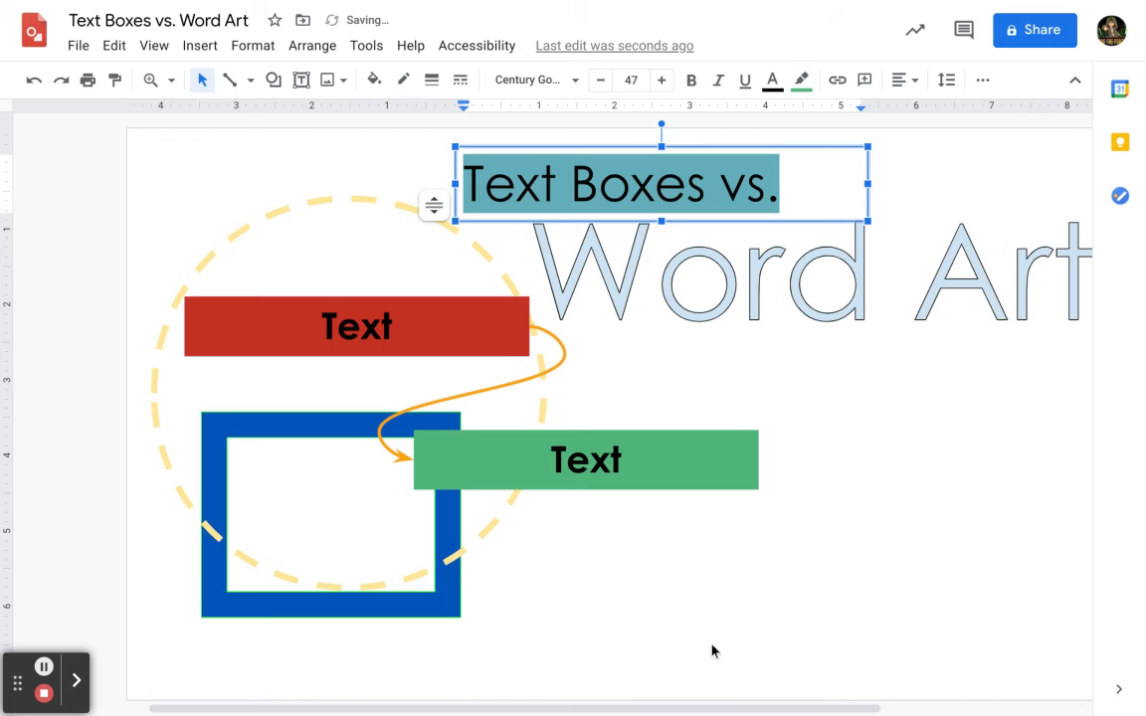
pyautogui.click(713, 647)
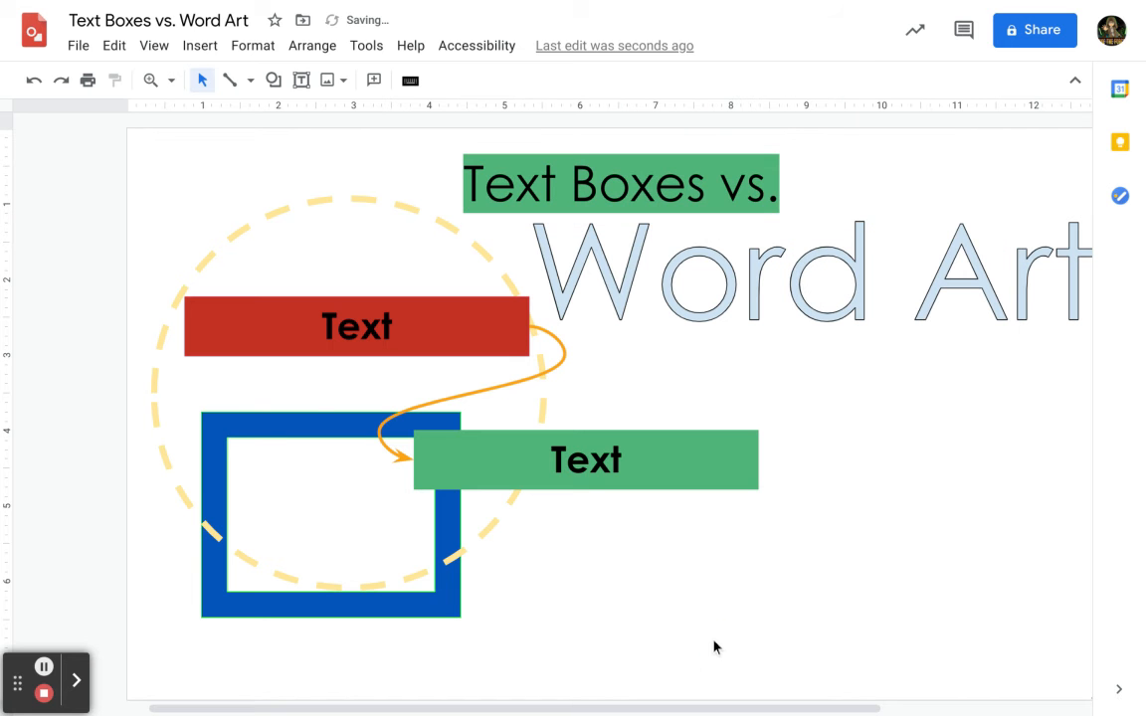
# Delete and retype the period at the end of the title text.
pyautogui.click(651, 182)
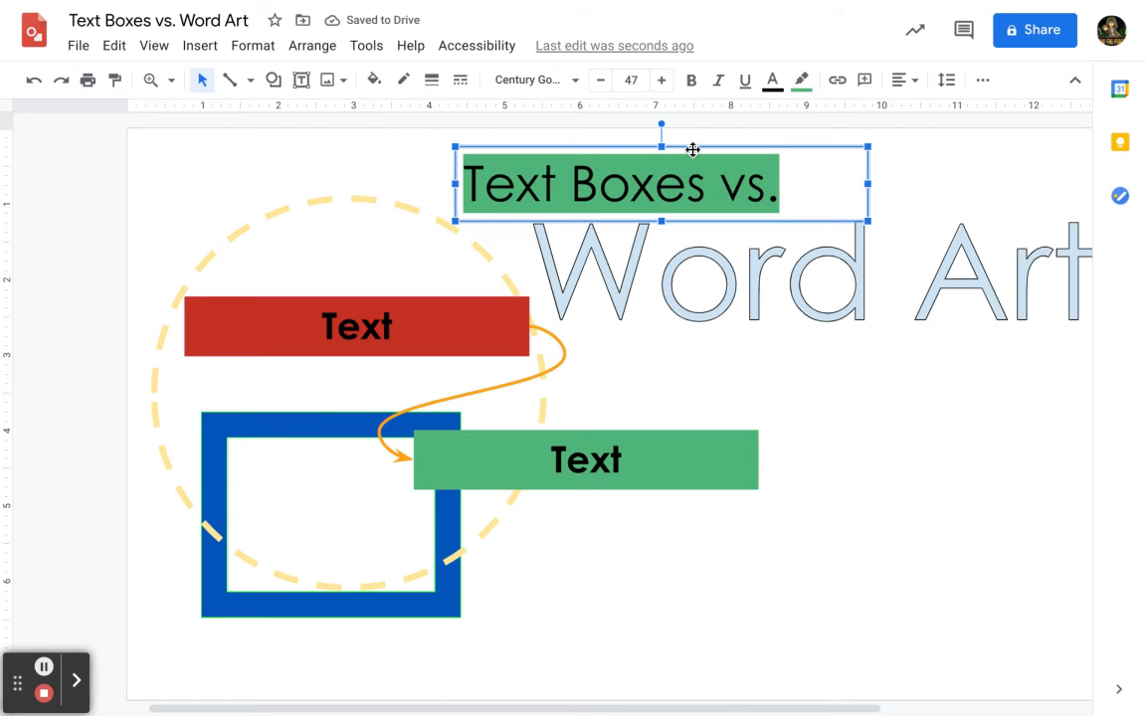
pyautogui.click(688, 164)
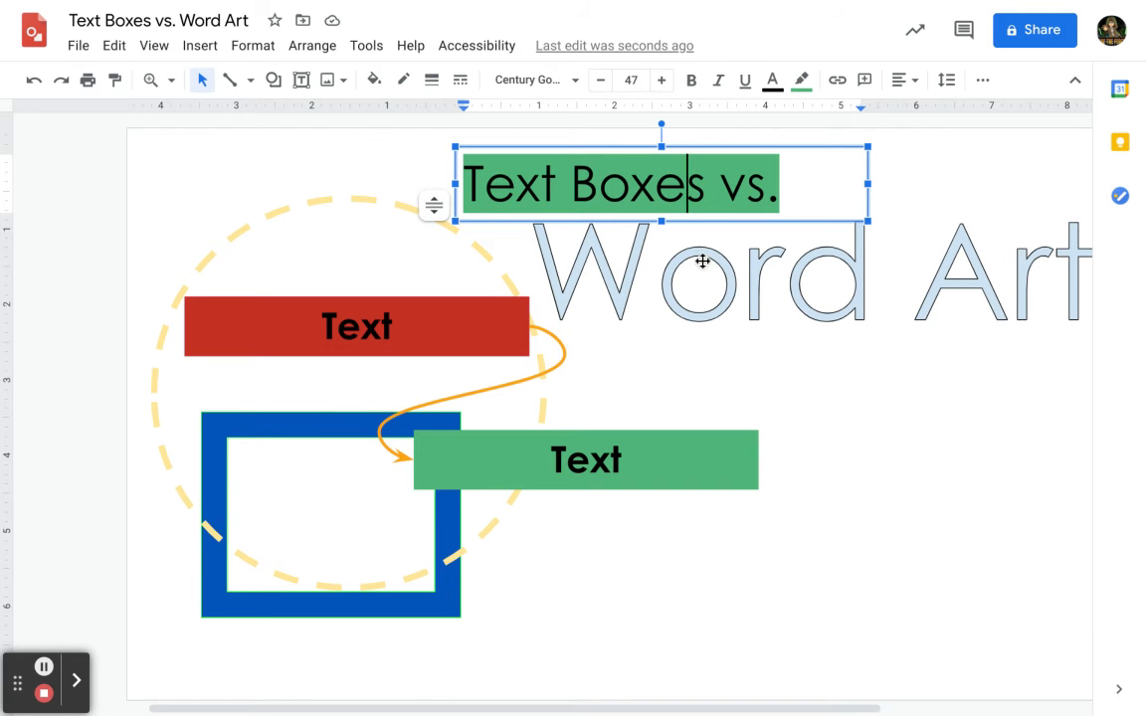
pyautogui.doubleClick(796, 192)
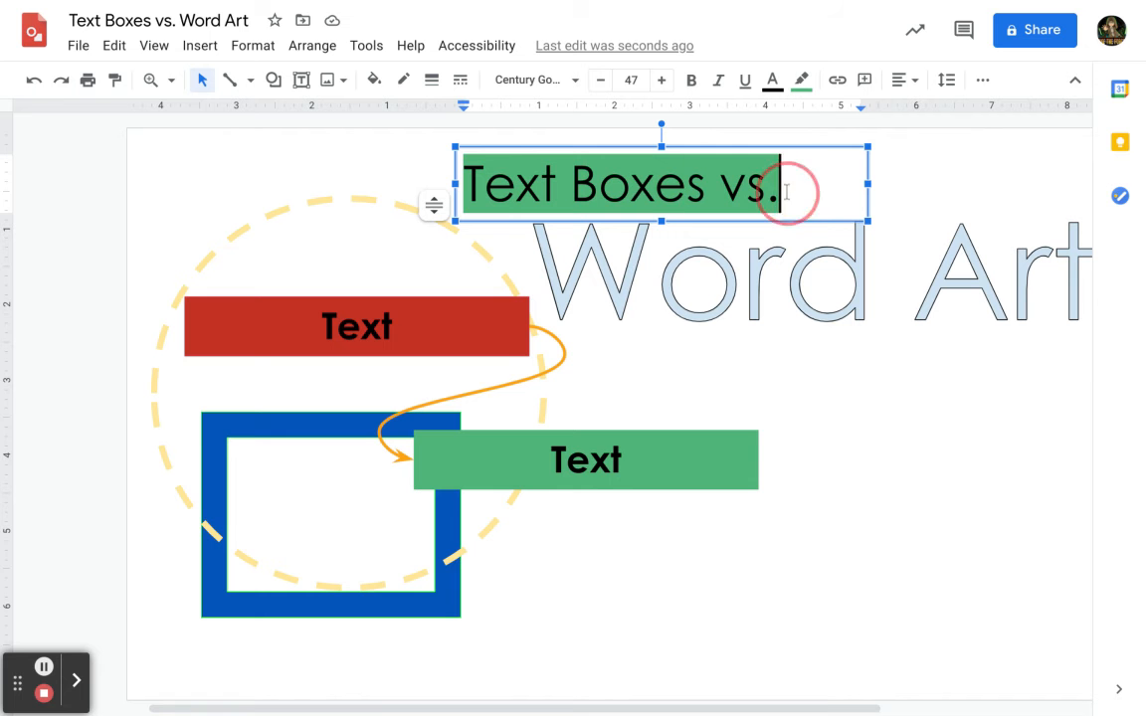
pyautogui.click(790, 193)
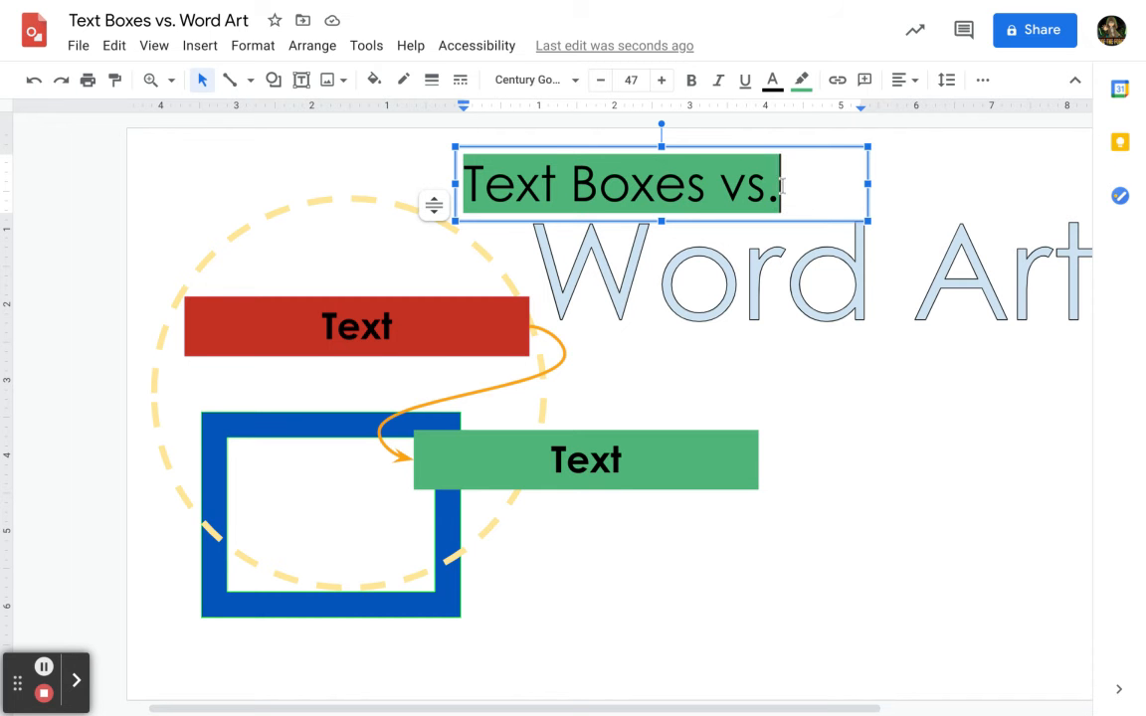
pyautogui.press('BackSpace')
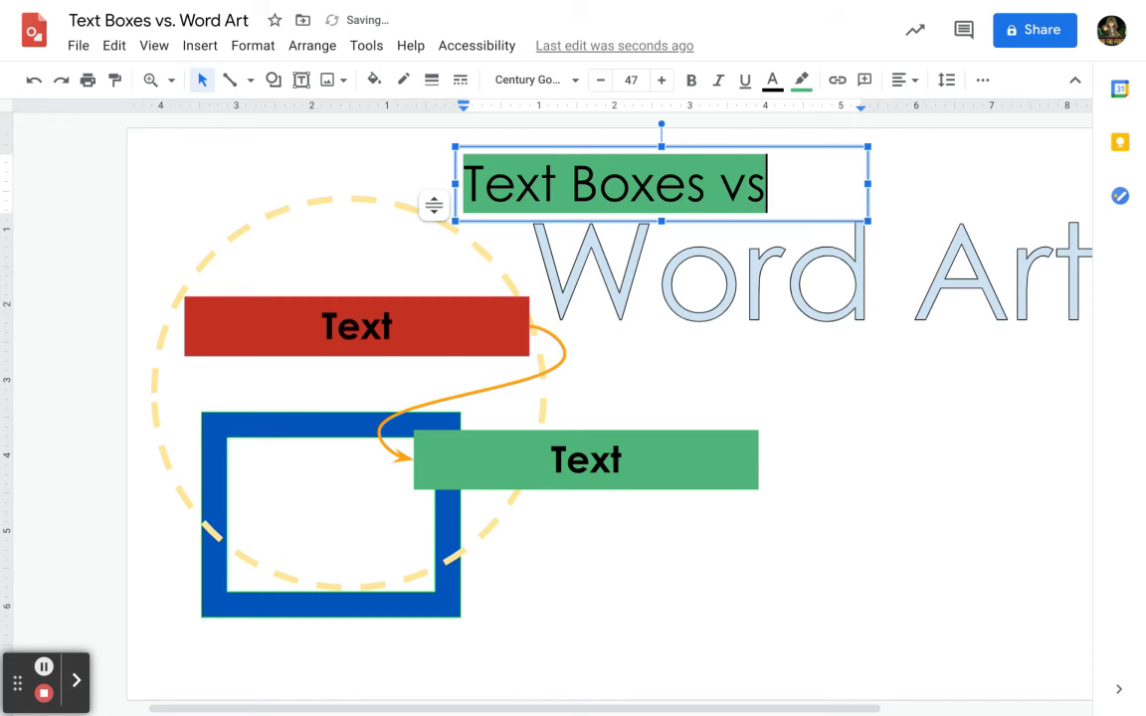
pyautogui.write('.')
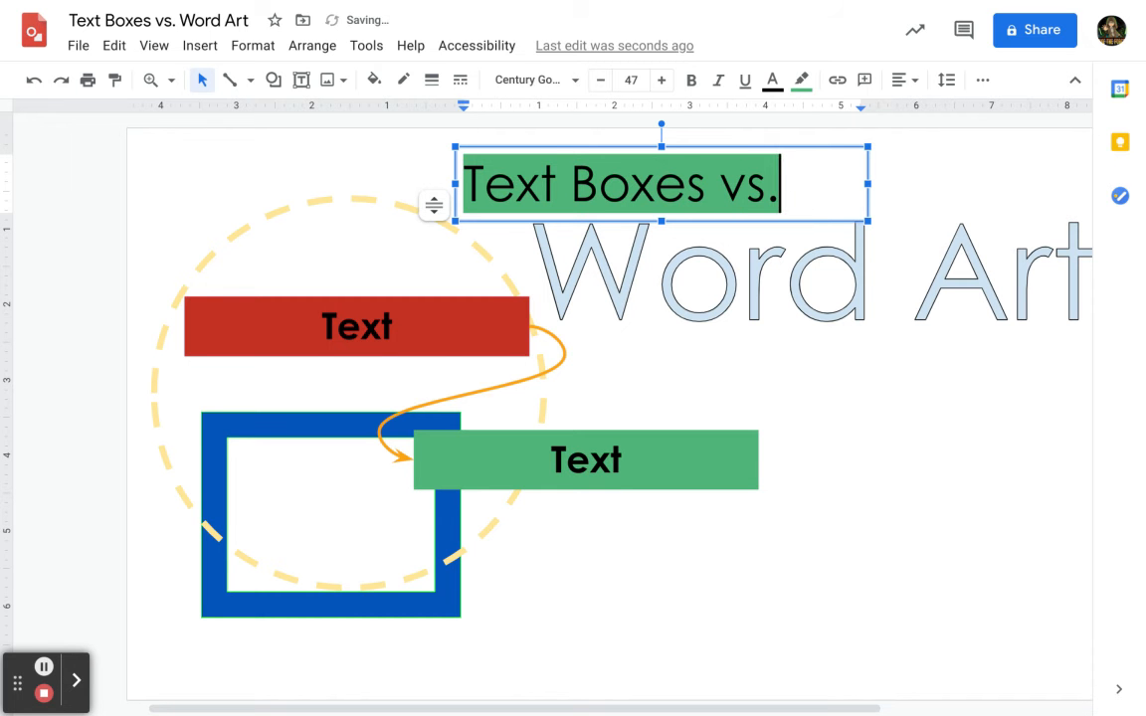
# Set the title text's highlight colour to transparent.
pyautogui.click(800, 149)
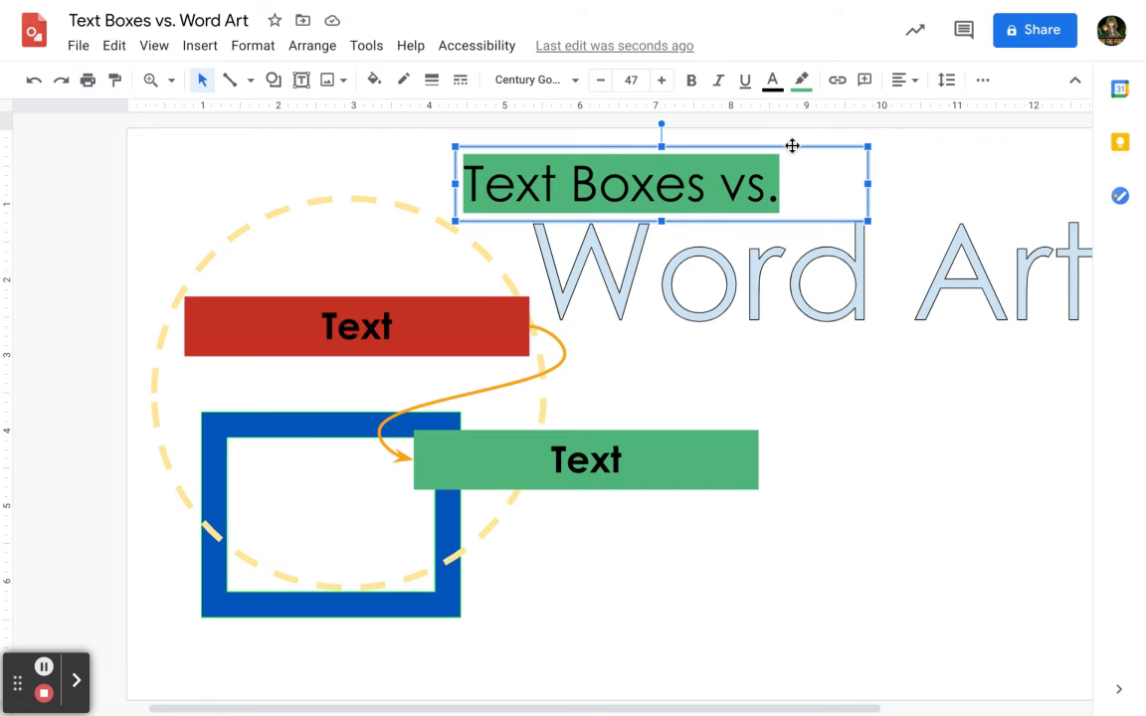
pyautogui.click(802, 80)
pyautogui.click(838, 117)
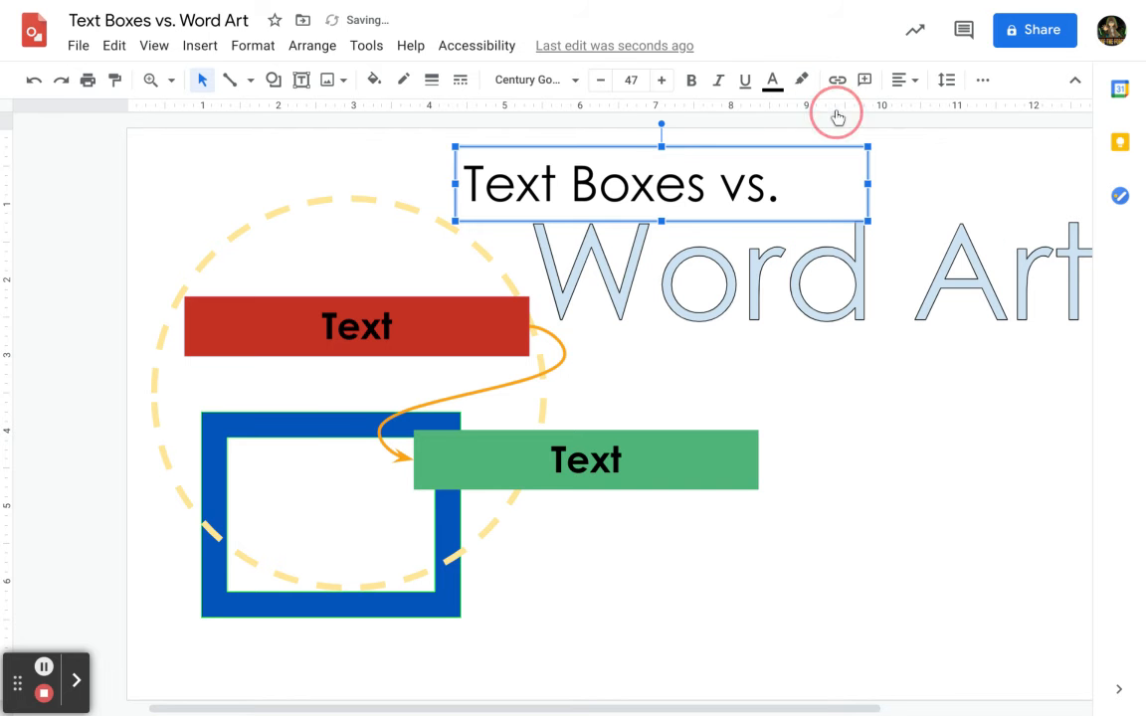
# Select the title, the red and green boxes and the Word Art in turn to compare their formatting options.
pyautogui.click(376, 81)
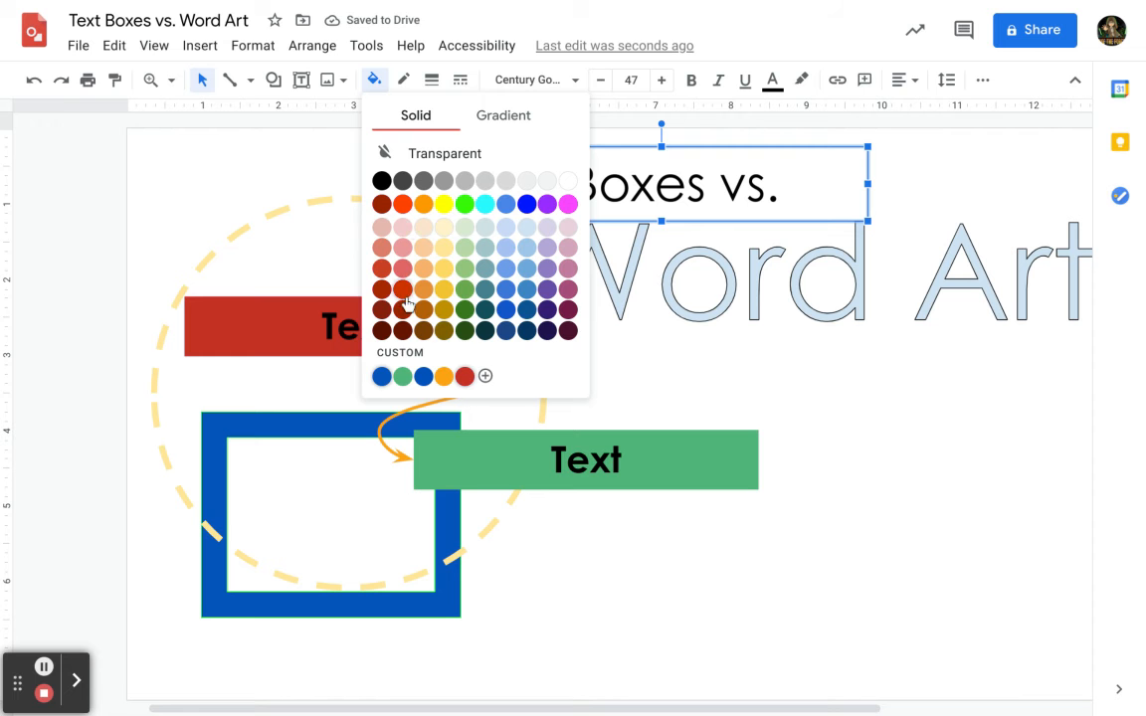
pyautogui.click(246, 265)
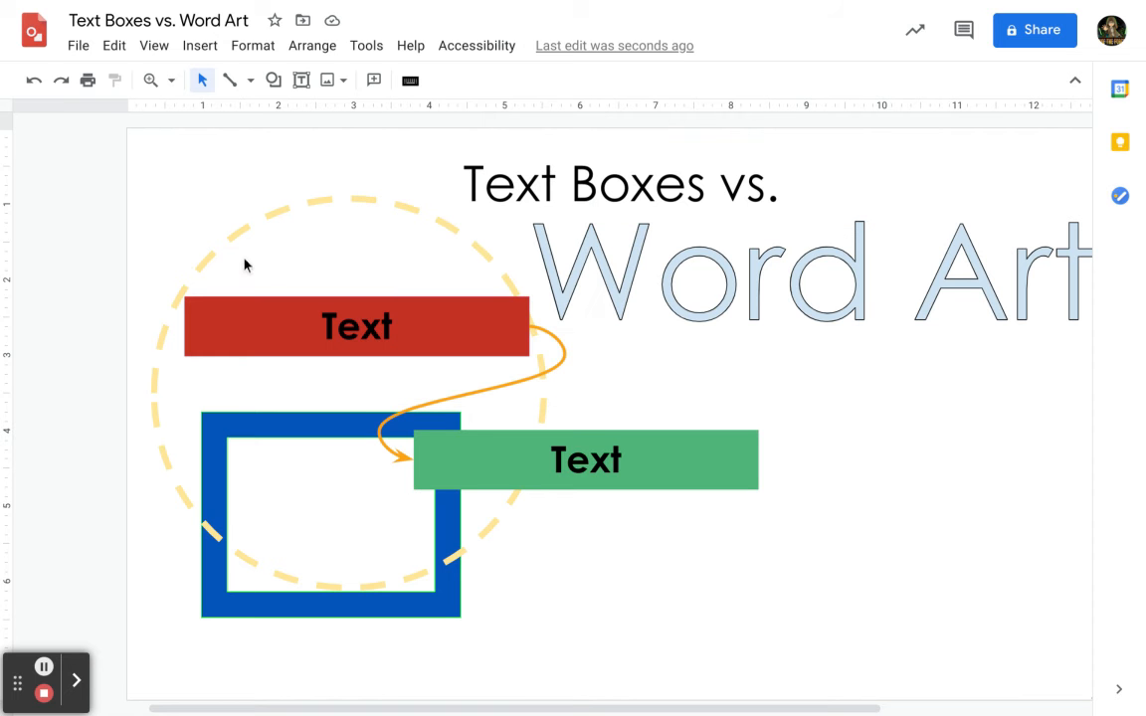
pyautogui.click(275, 316)
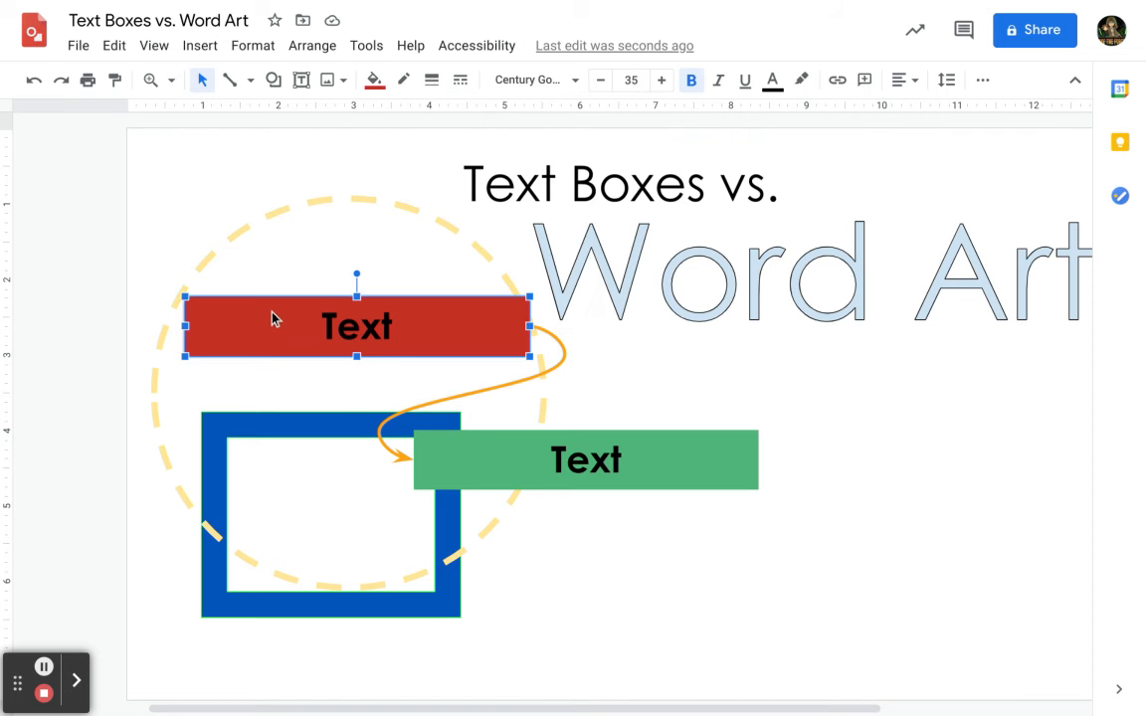
pyautogui.click(668, 472)
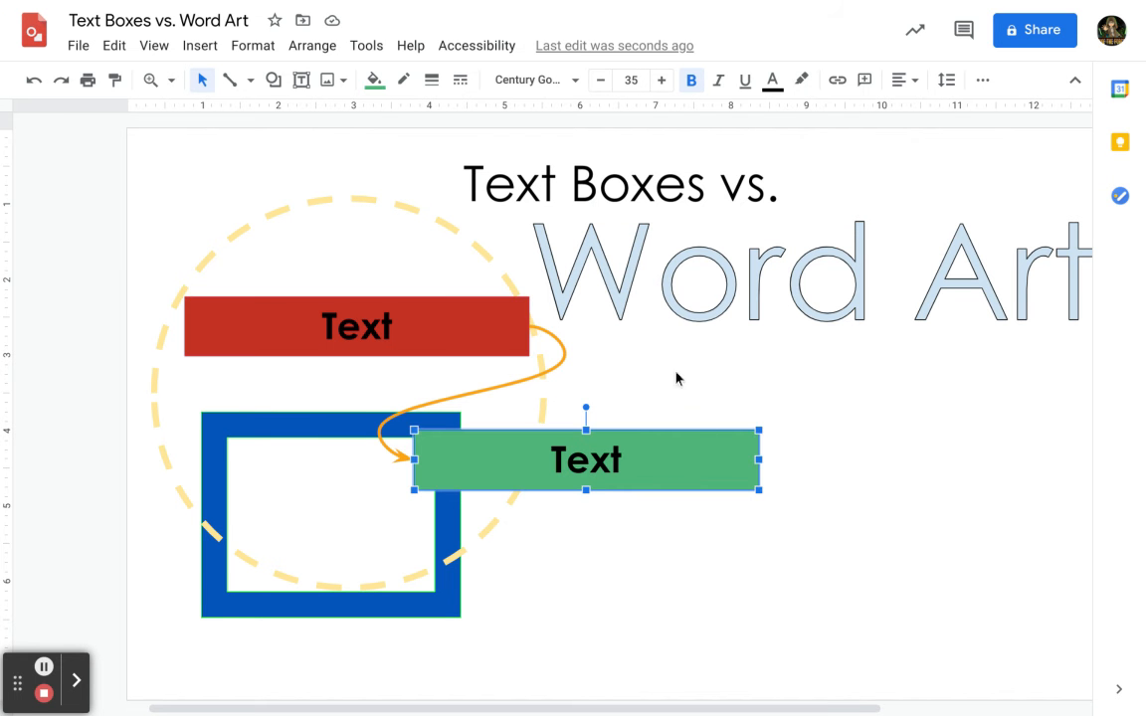
pyautogui.click(629, 167)
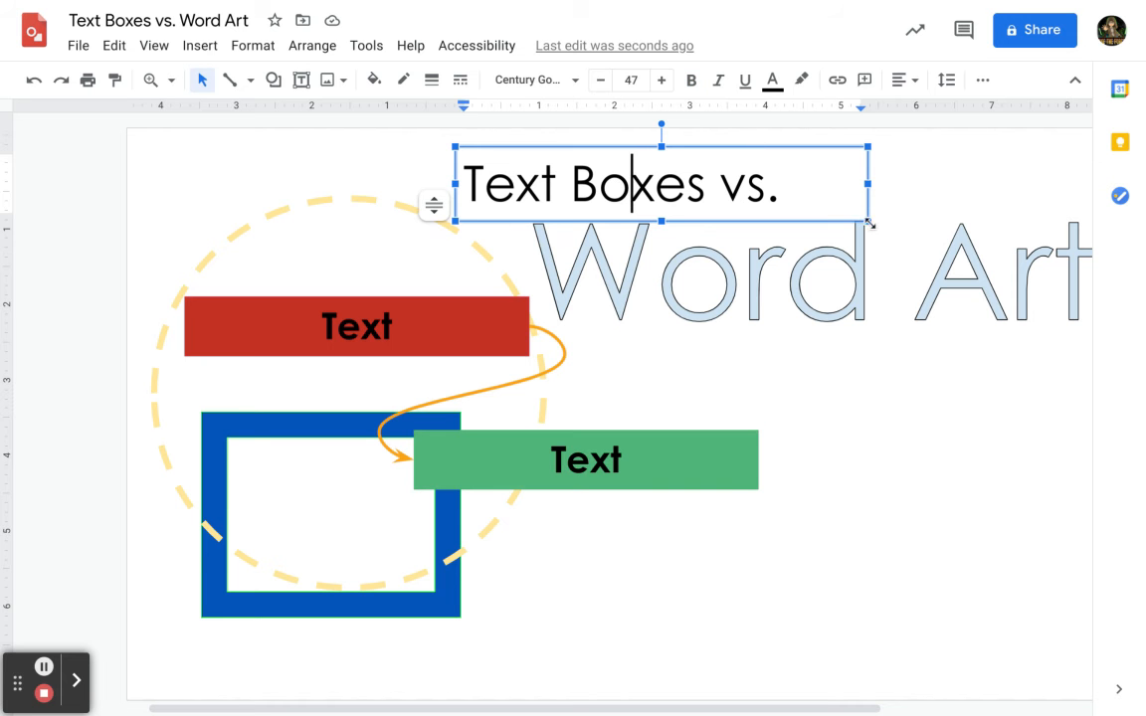
pyautogui.click(756, 154)
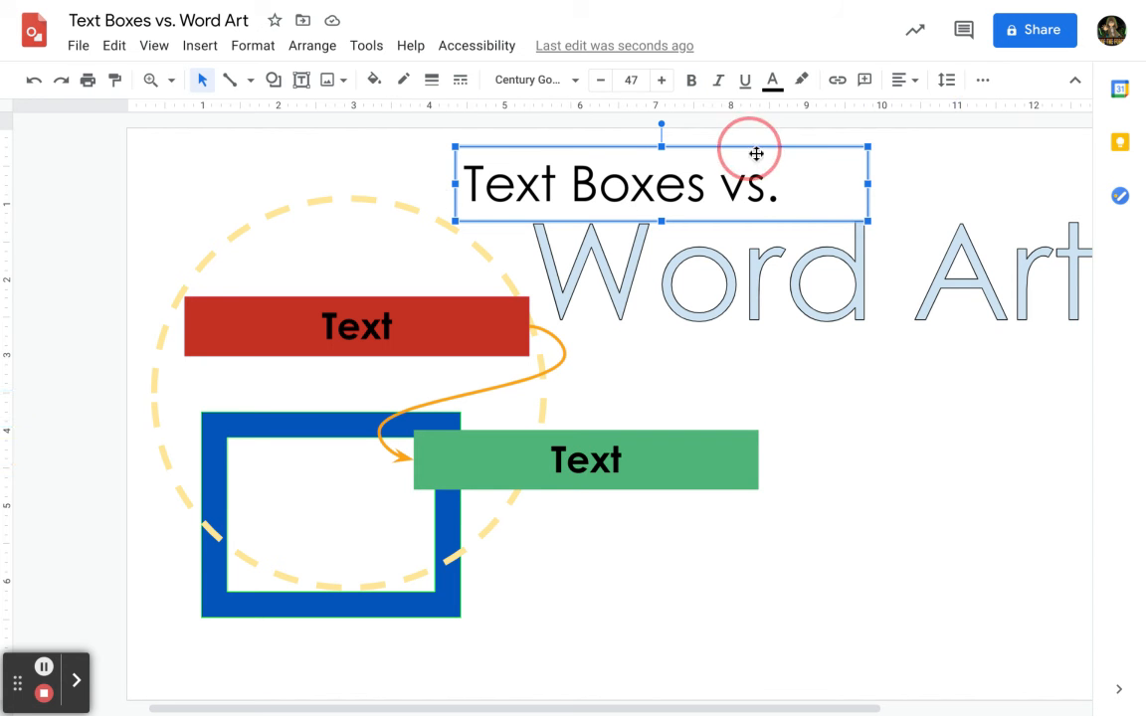
pyautogui.moveTo(756, 154)
pyautogui.mouseDown()
pyautogui.moveTo(819, 348)
pyautogui.moveTo(726, 545)
pyautogui.moveTo(786, 189)
pyautogui.moveTo(744, 162)
pyautogui.moveTo(749, 152)
pyautogui.mouseUp()
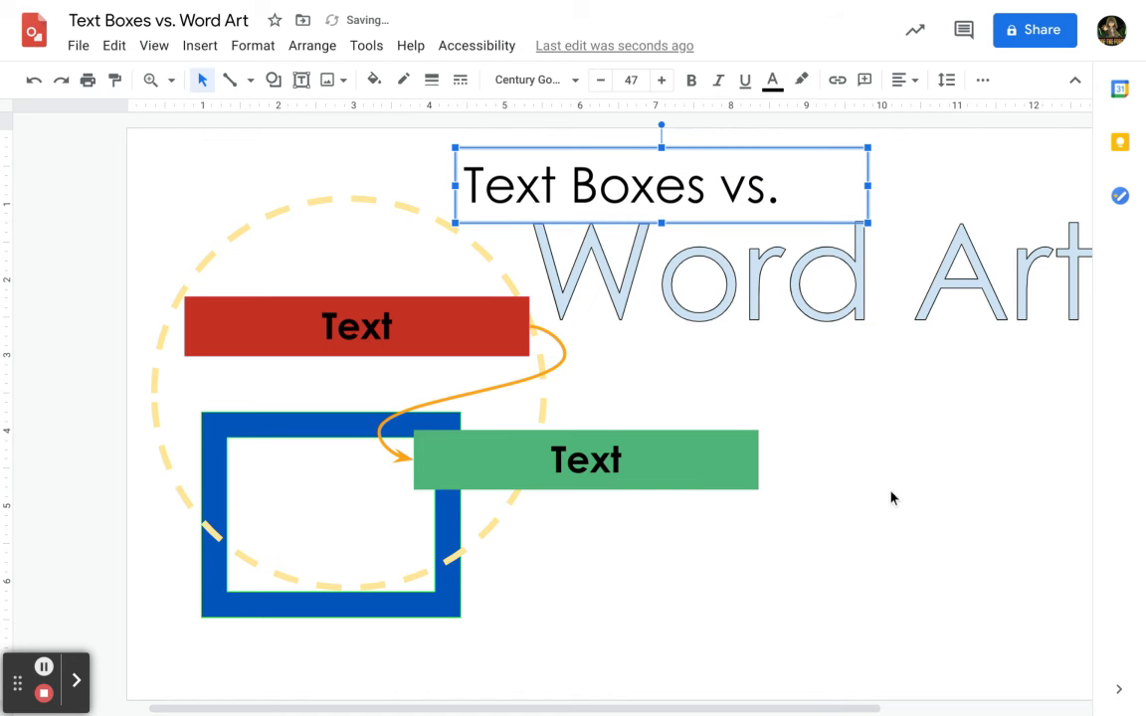
pyautogui.click(829, 453)
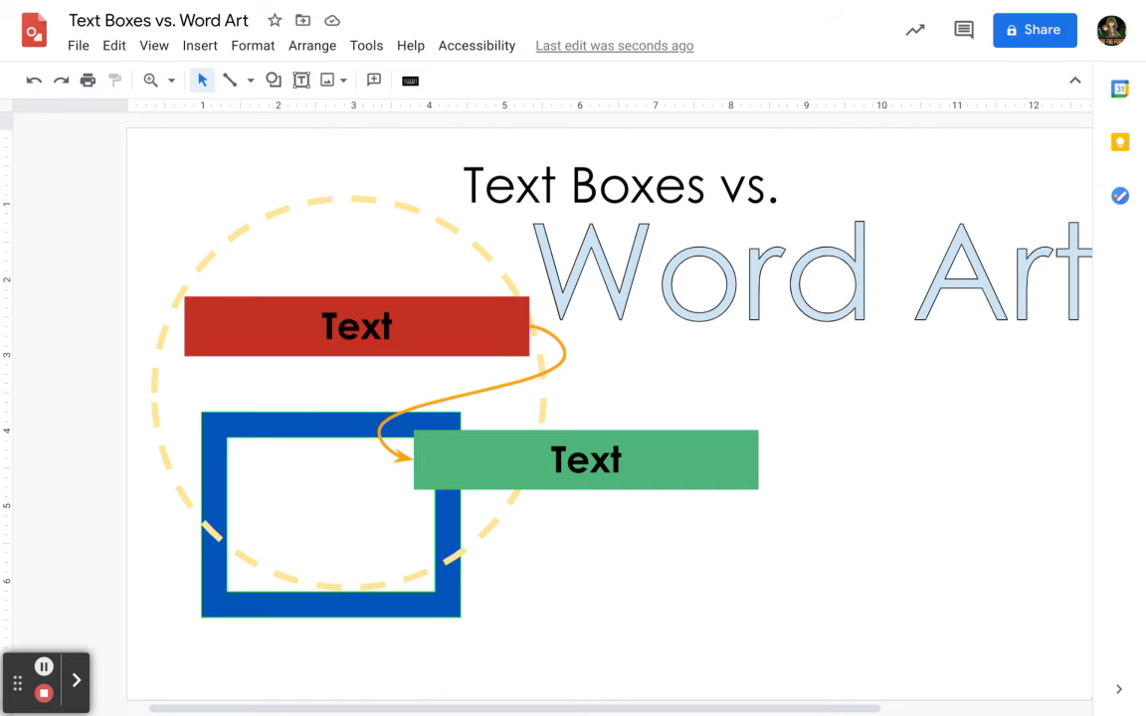
pyautogui.click(641, 187)
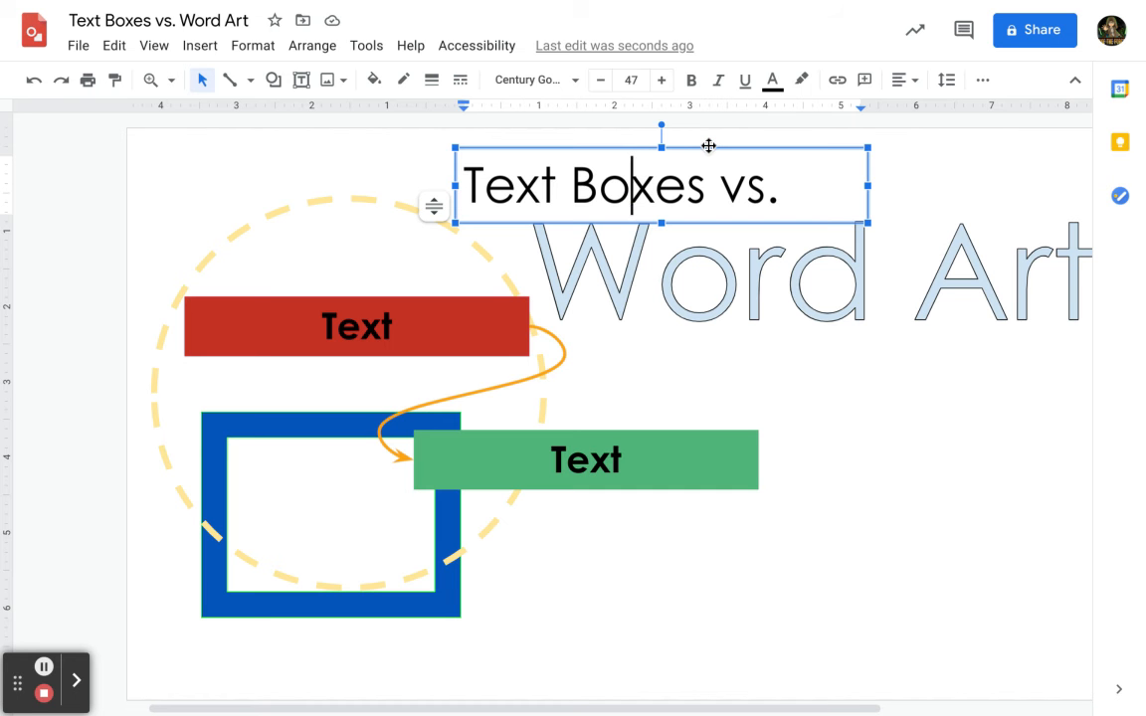
pyautogui.click(758, 269)
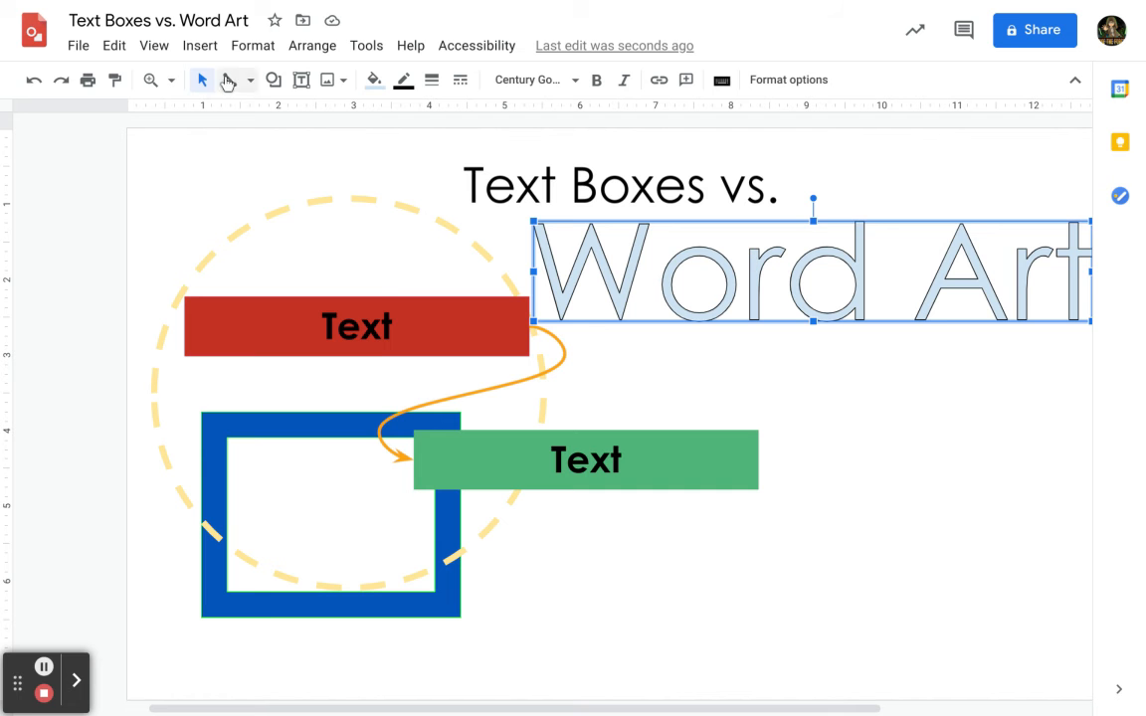
# Insert a new word art reading 'Text Text' on a single line.
pyautogui.click(198, 48)
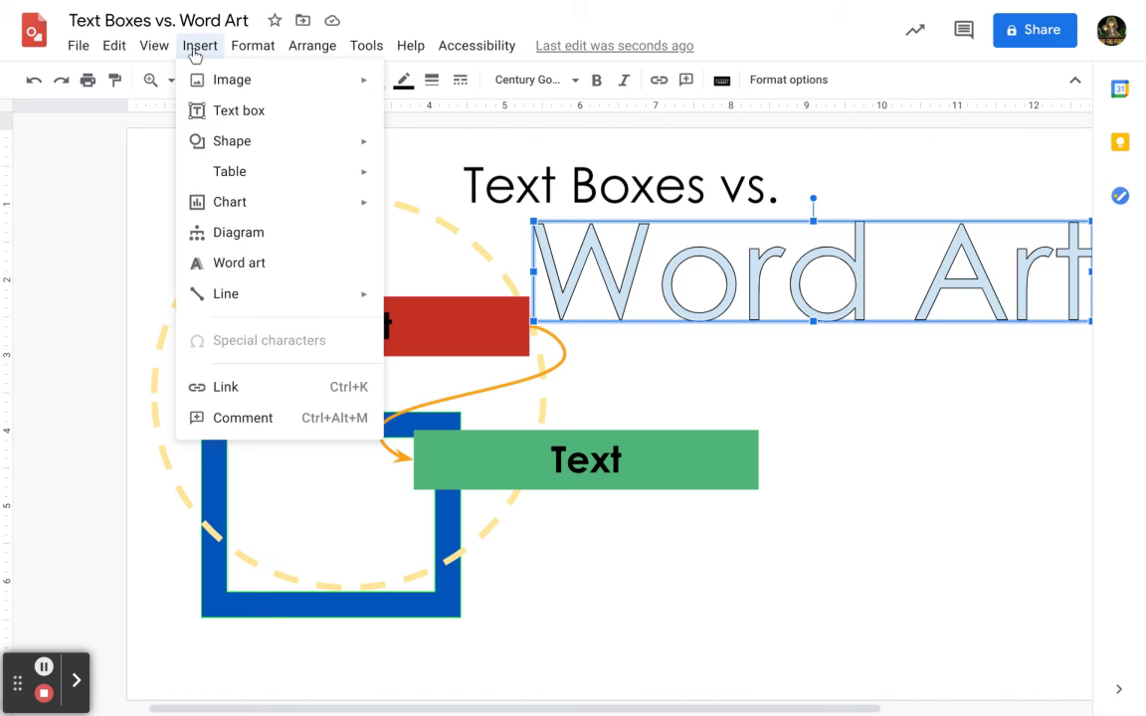
pyautogui.click(239, 264)
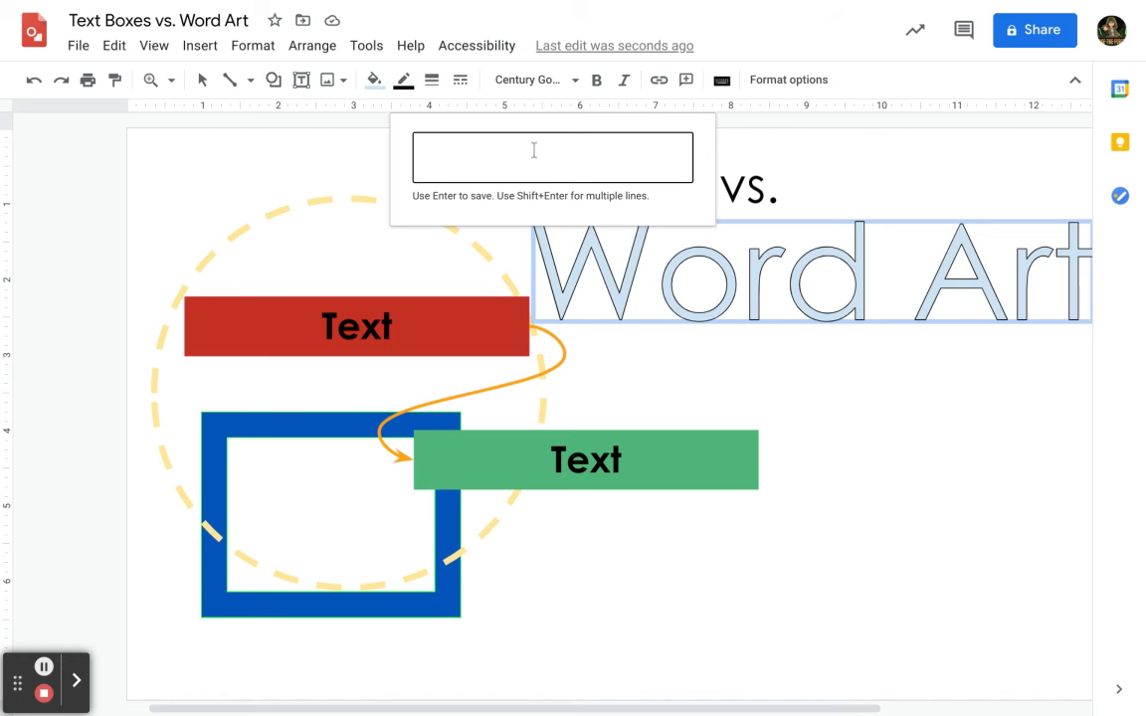
pyautogui.write('x')
pyautogui.press('BackSpace')
pyautogui.write('Text Text')
pyautogui.hotkey('shift', 'Return')
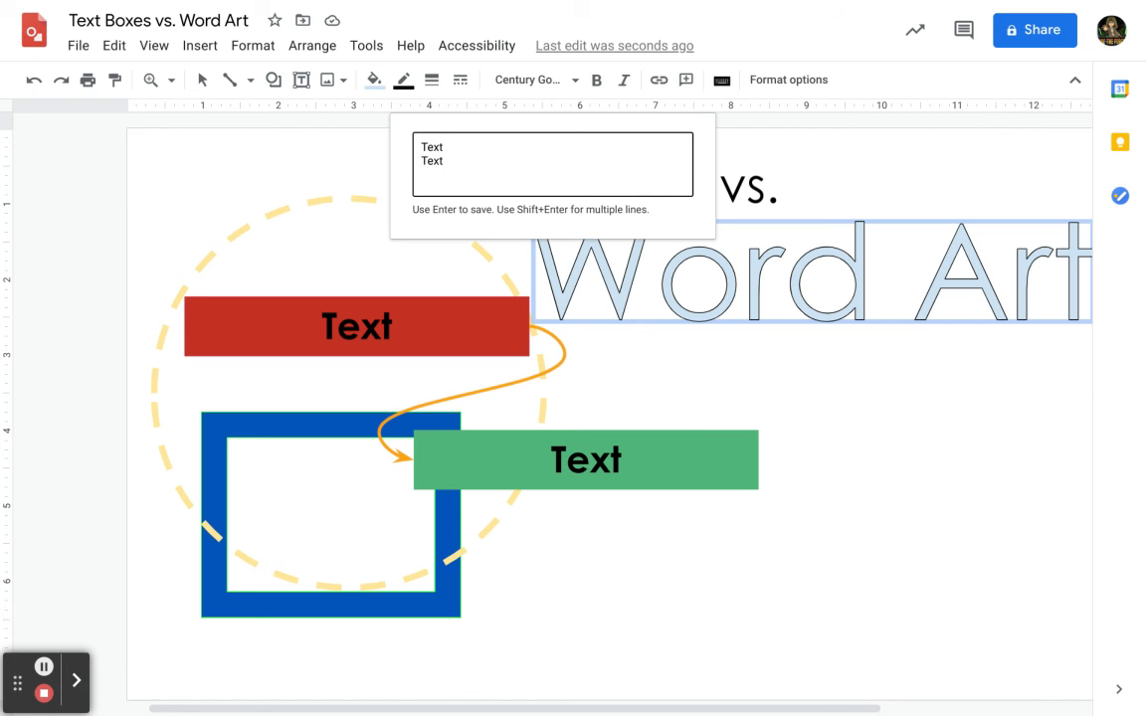
pyautogui.press('BackSpace')
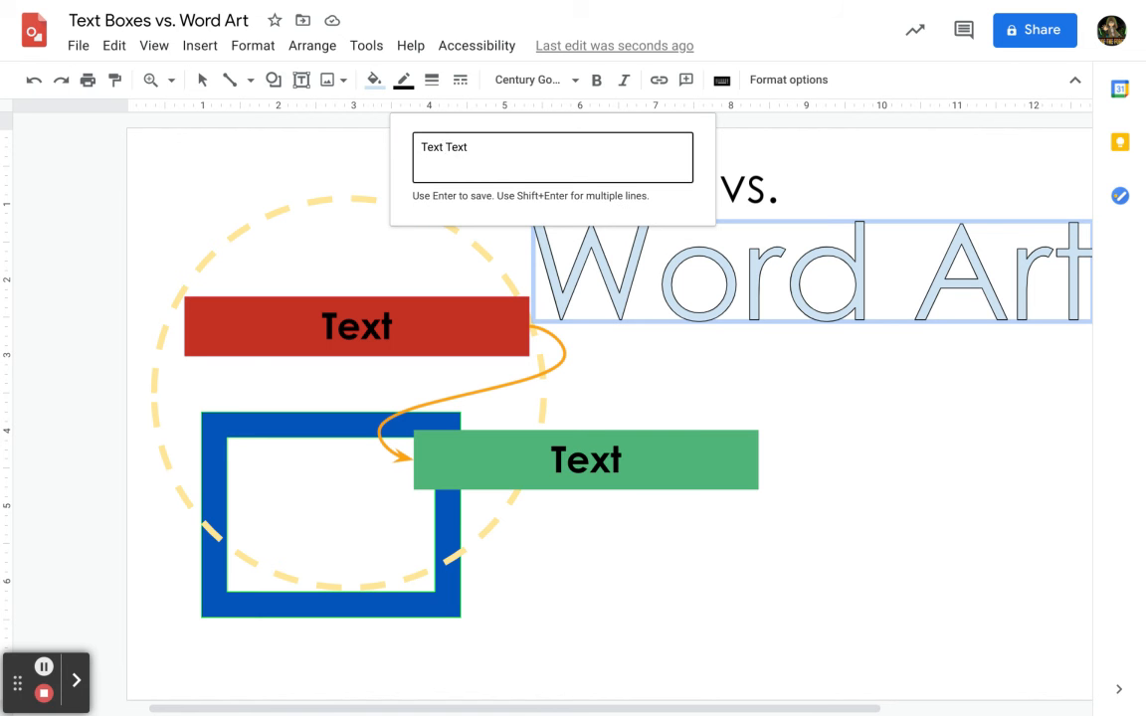
pyautogui.press('Return')
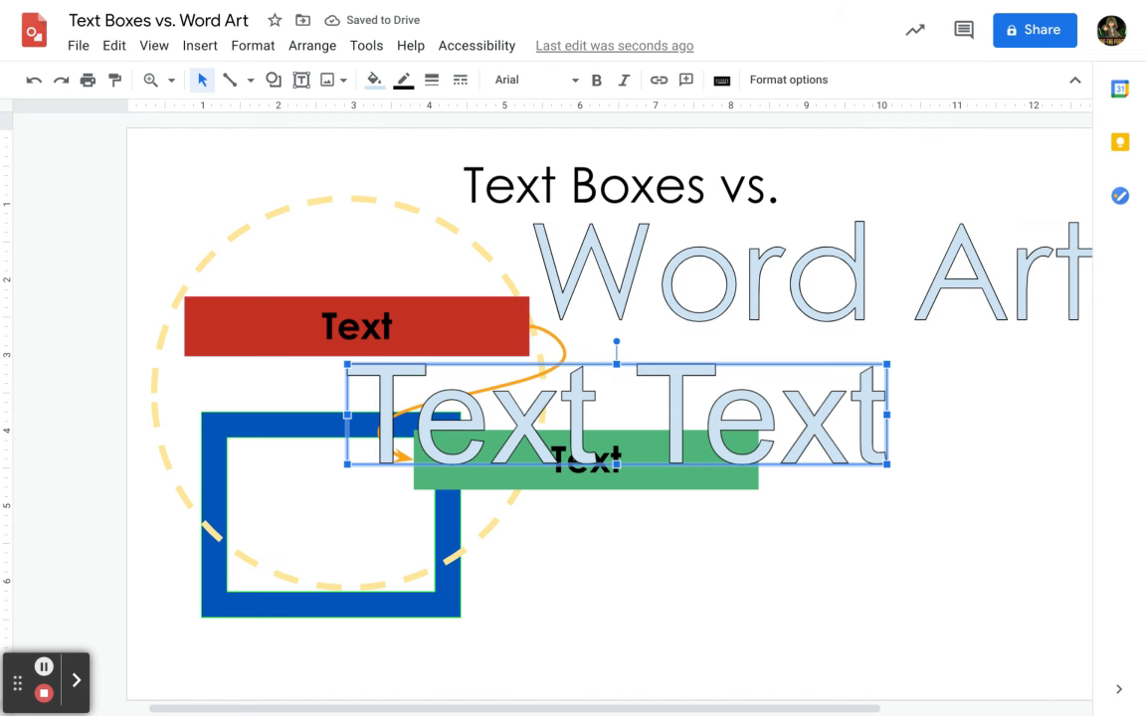
# Open the 'Text Text' word art's text for editing, then delete the word art.
pyautogui.doubleClick(676, 385)
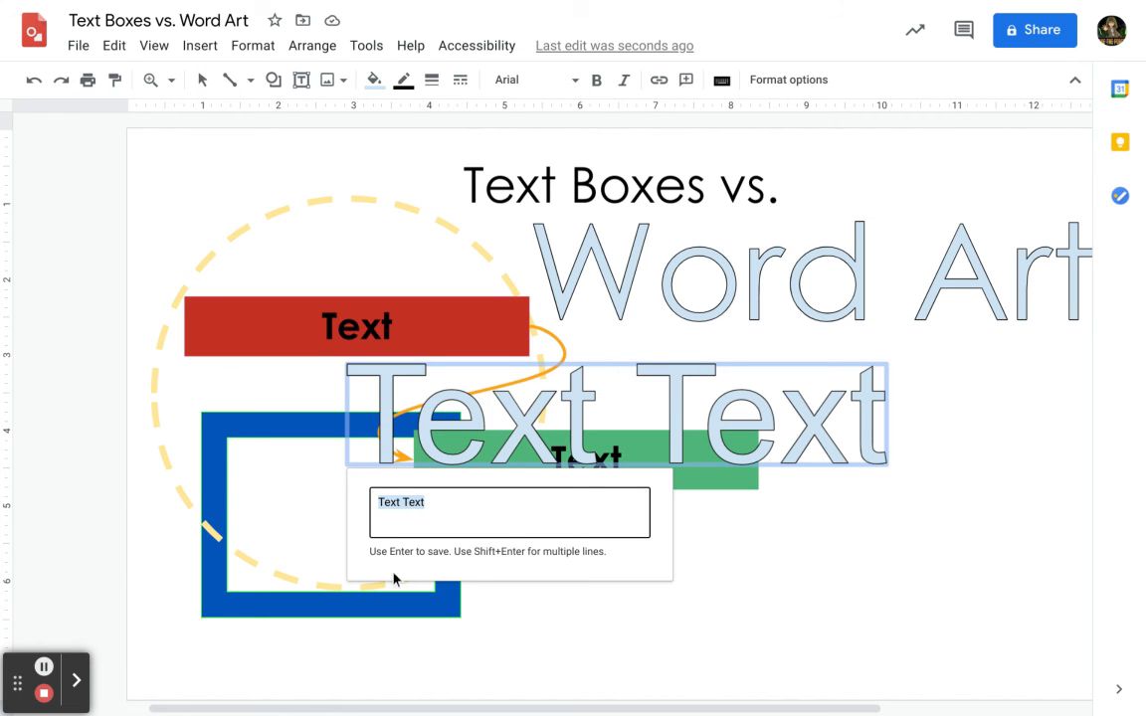
pyautogui.click(407, 505)
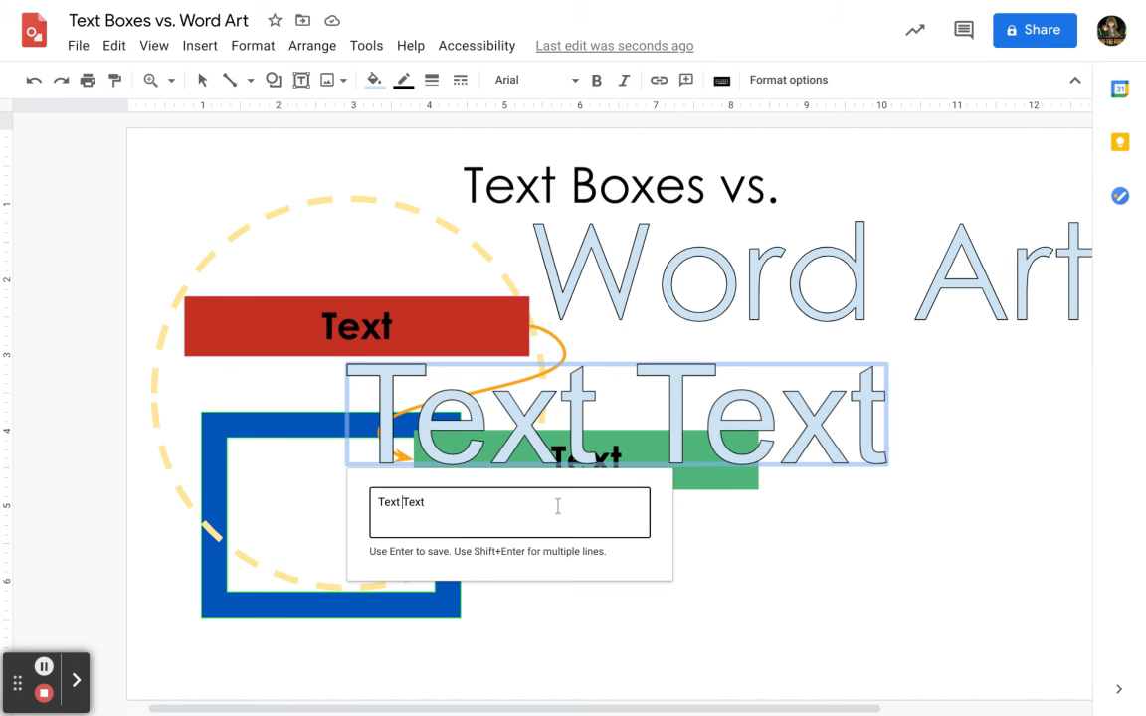
pyautogui.click(830, 459)
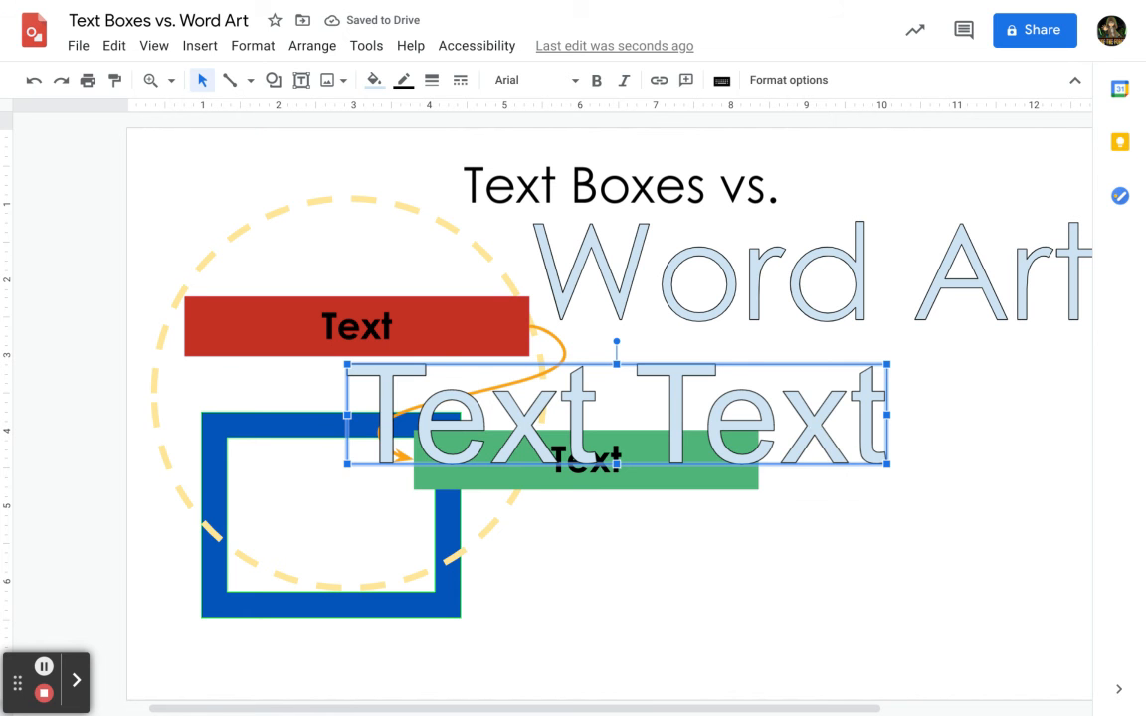
pyautogui.press('Delete')
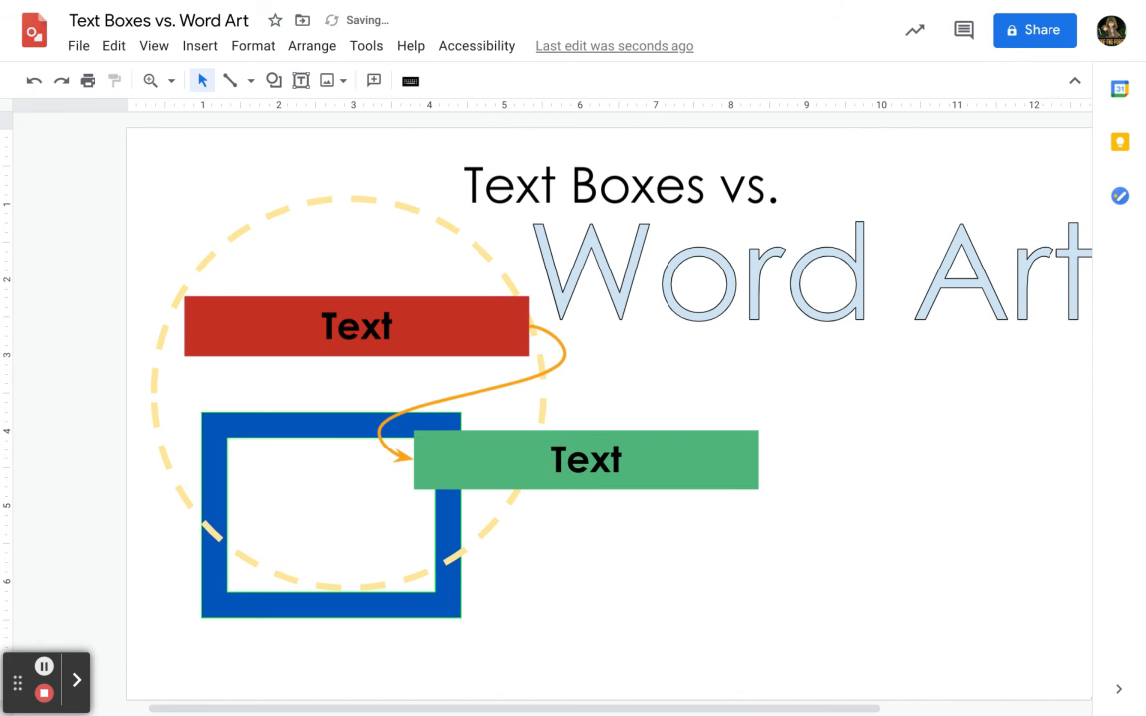
# Select the Word Art, keep its font as Century Gothic, and fill it with the custom orange colour.
pyautogui.click(833, 254)
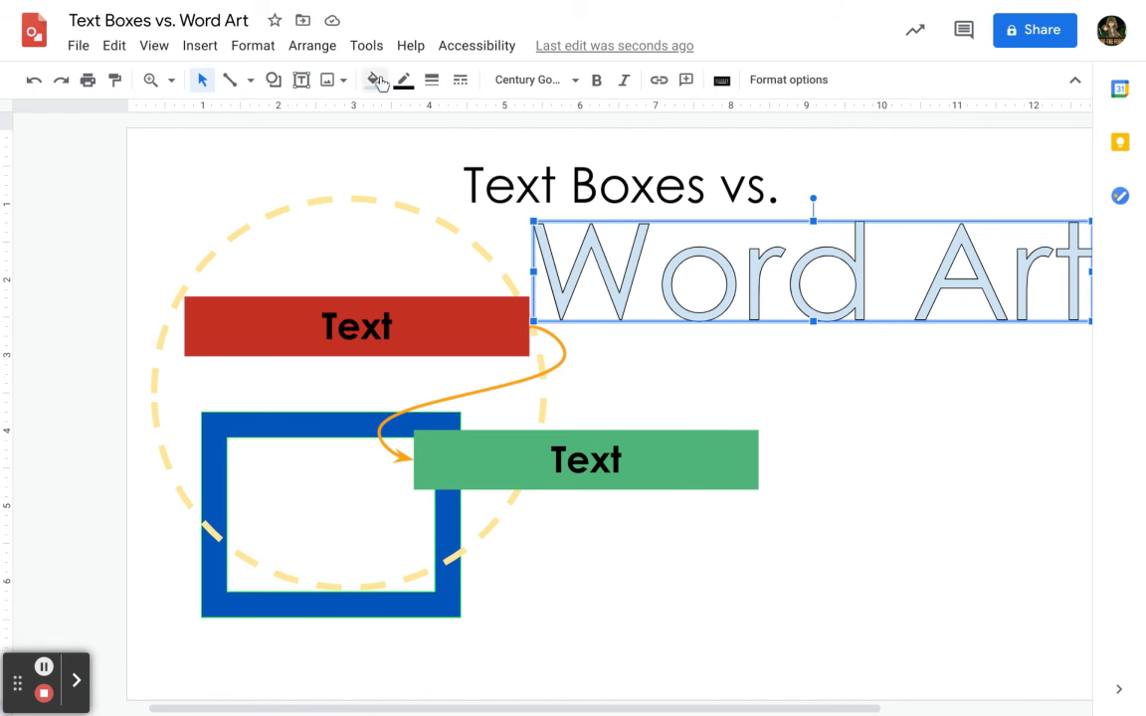
pyautogui.click(545, 86)
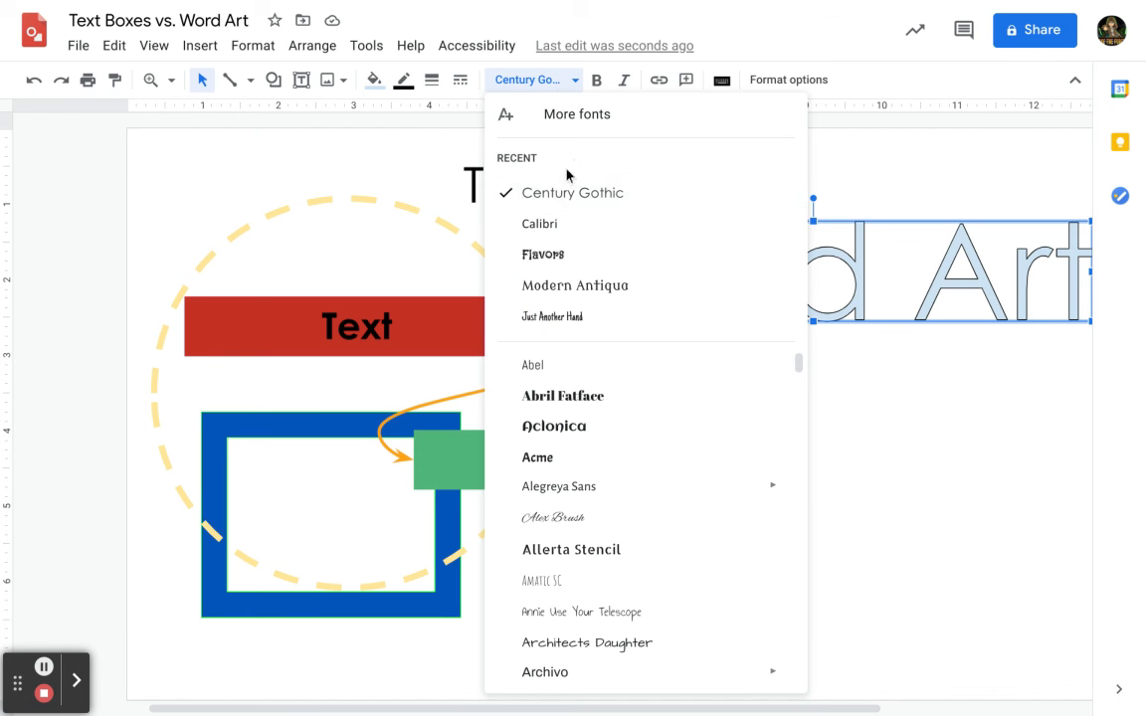
pyautogui.click(564, 204)
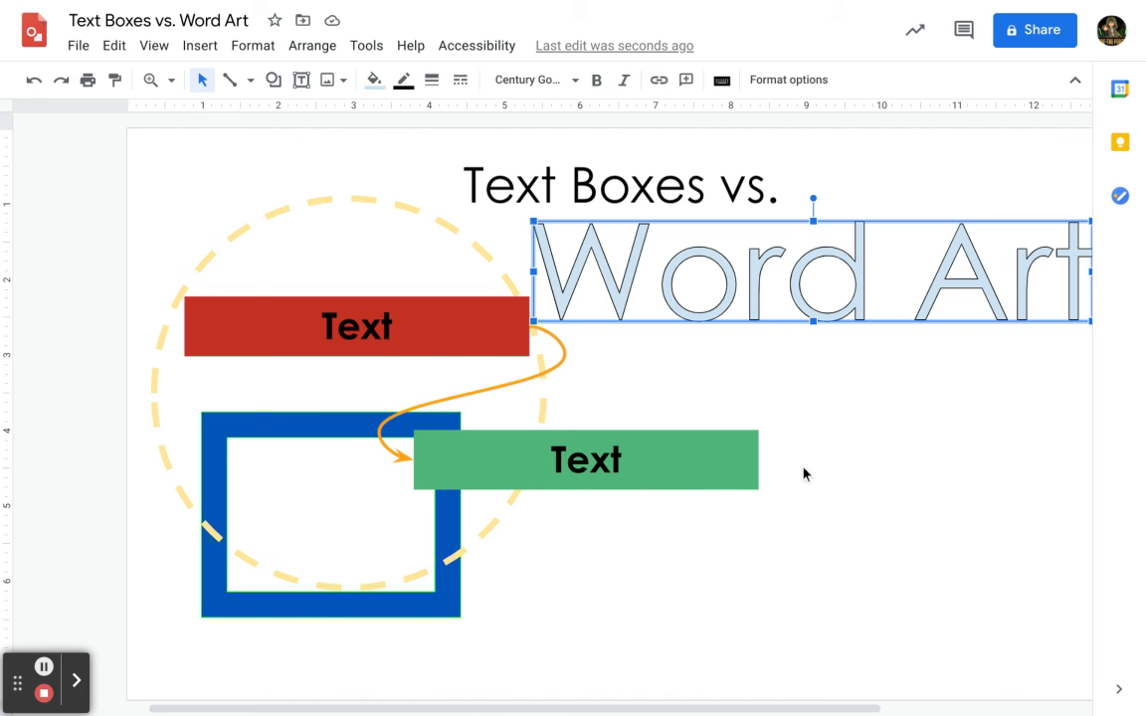
pyautogui.click(374, 82)
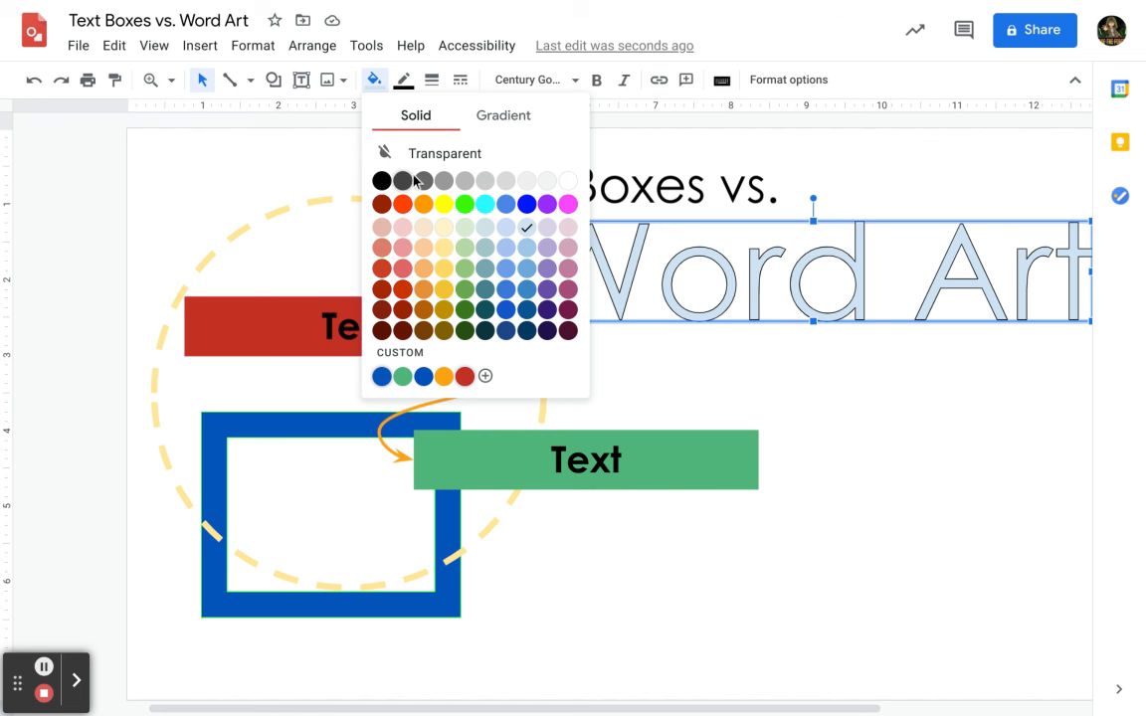
pyautogui.click(444, 376)
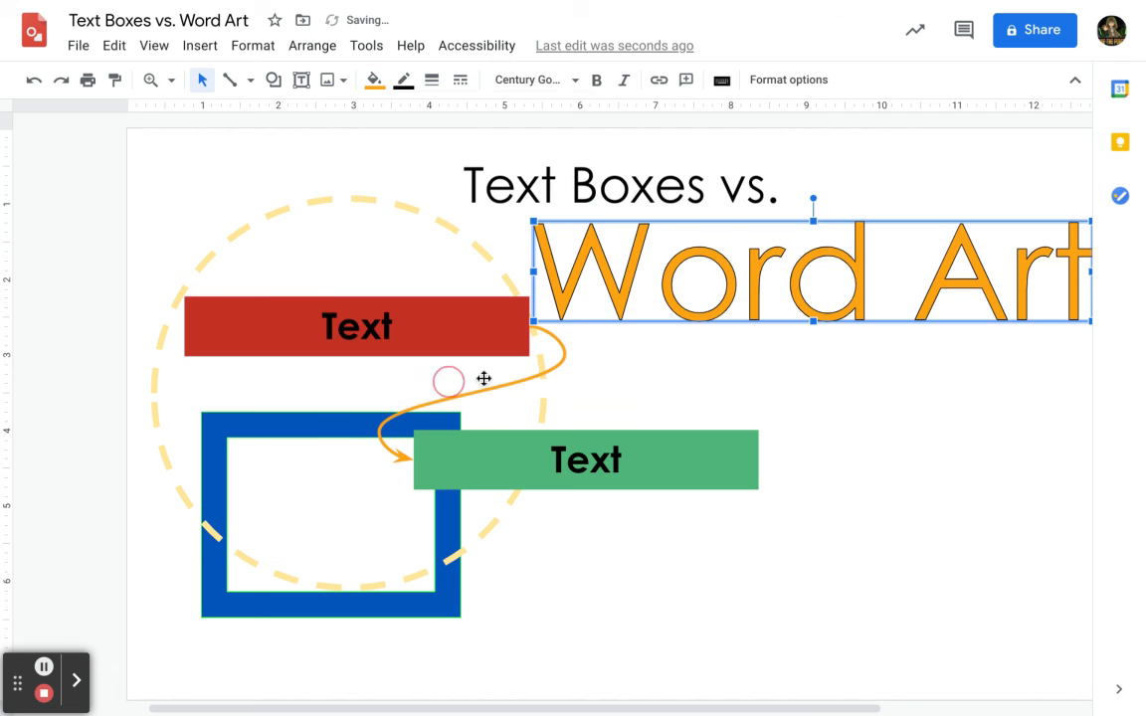
# Set the Word Art's border colour to red and its border weight to 3px.
pyautogui.click(403, 80)
pyautogui.click(493, 341)
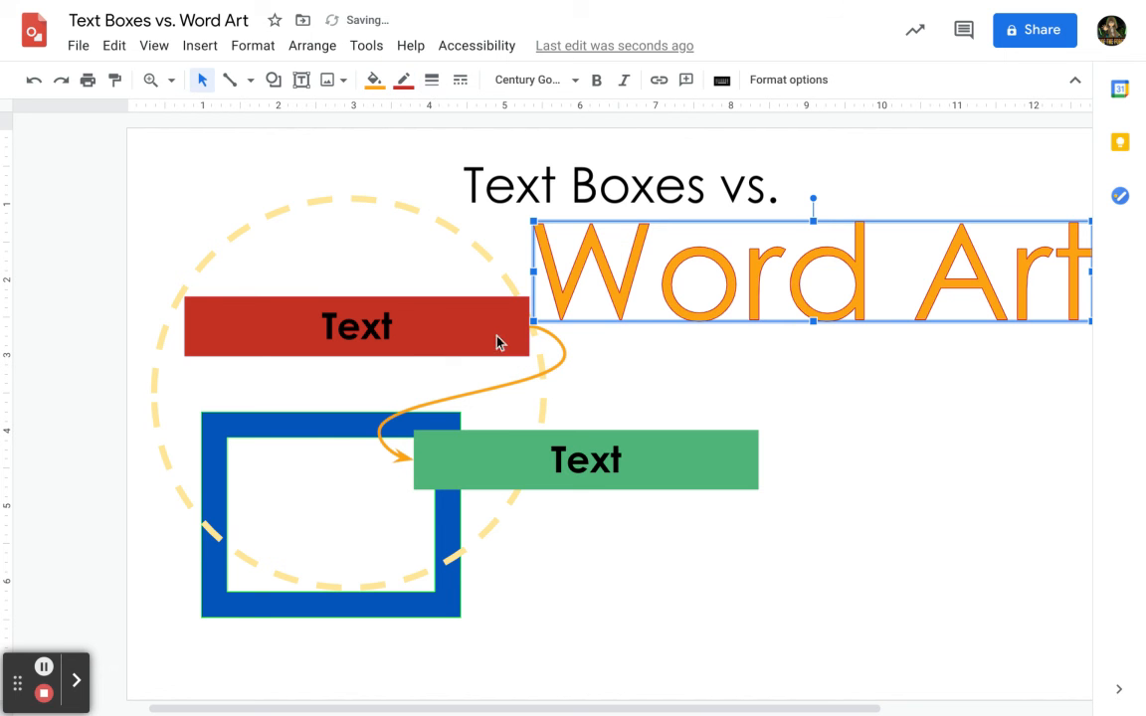
pyautogui.click(432, 80)
pyautogui.click(468, 175)
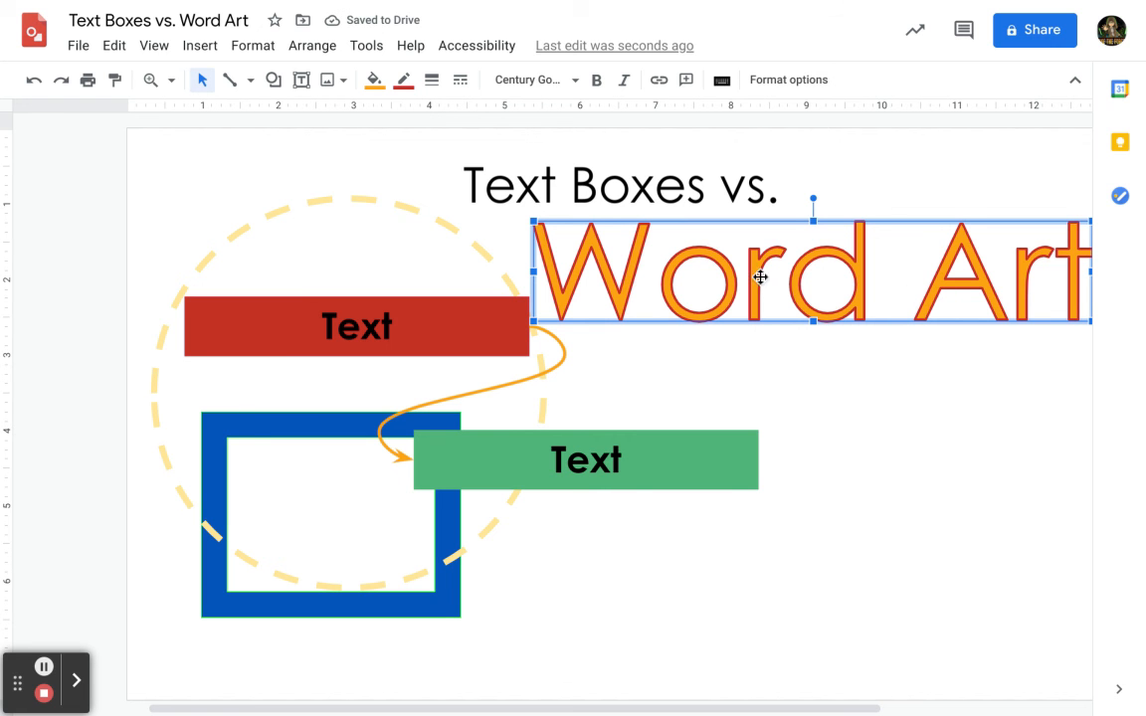
pyautogui.click(436, 81)
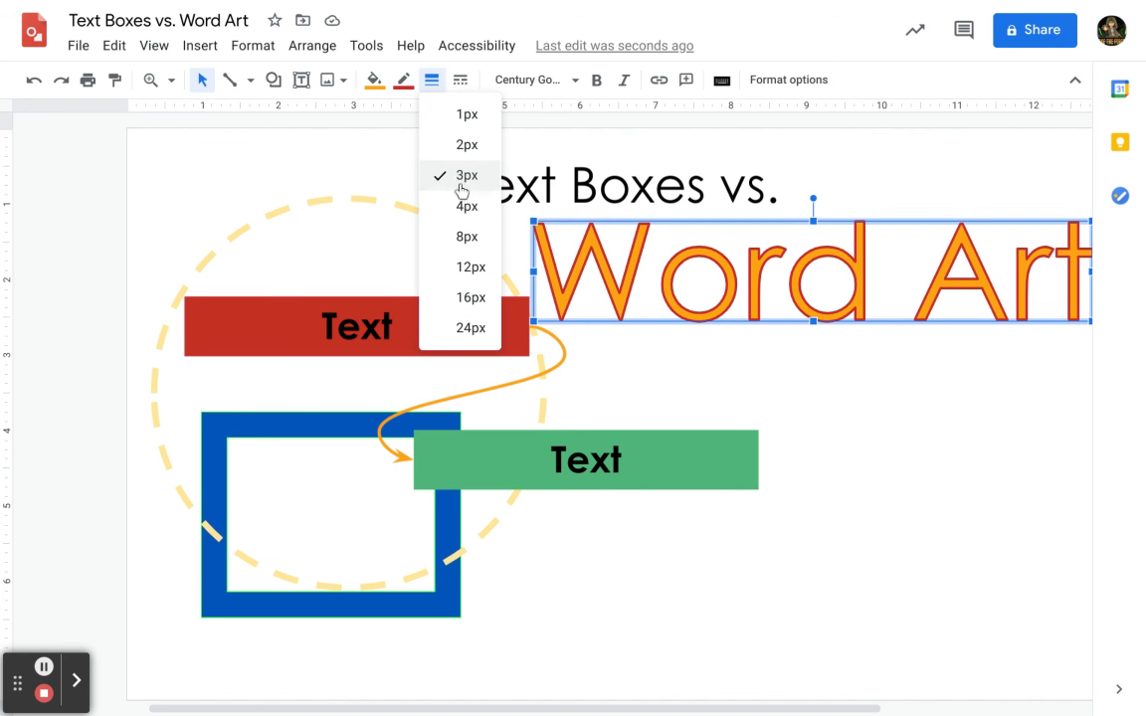
# Set the Word Art's border dash style to dash-dot.
pyautogui.click(461, 81)
pyautogui.click(506, 143)
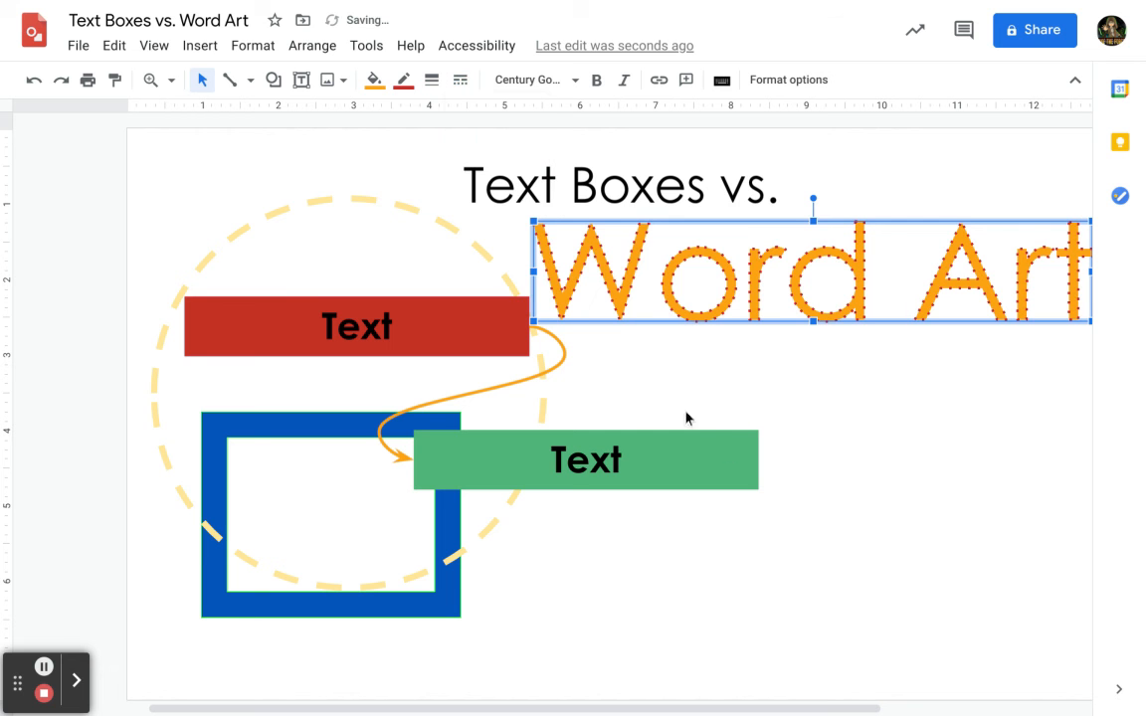
pyautogui.click(461, 80)
pyautogui.click(452, 201)
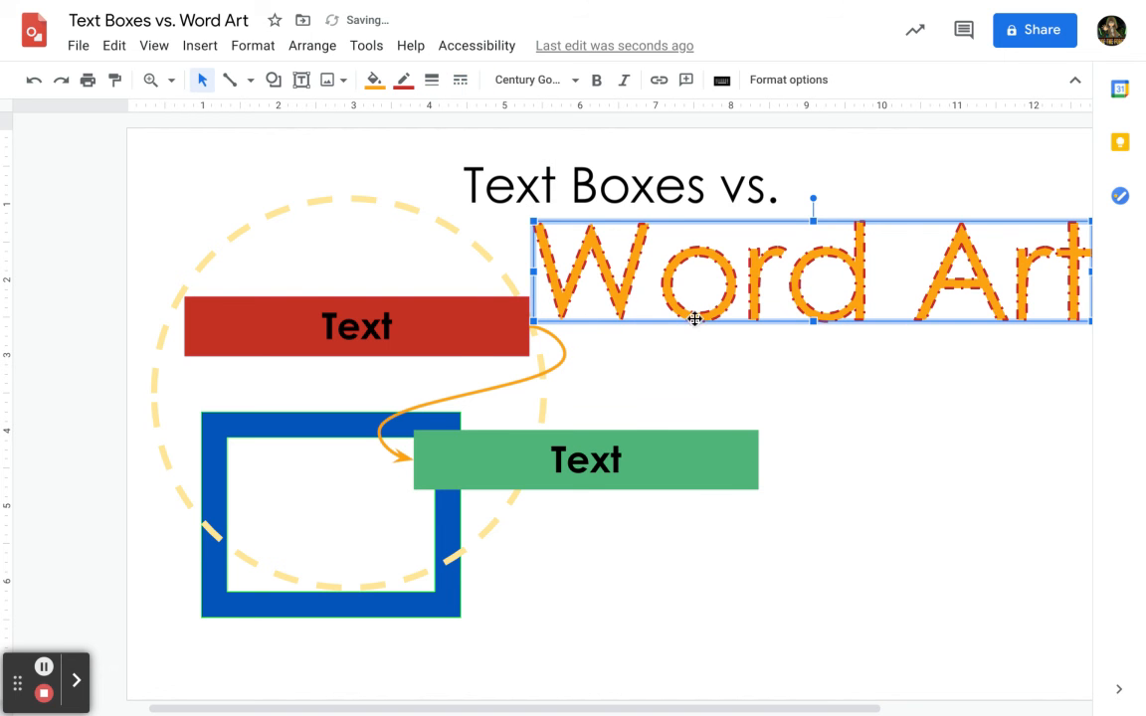
# Enlarge the Word Art to span most of the page and open its Order options.
pyautogui.moveTo(534, 323); pyautogui.dragTo(95, 579)
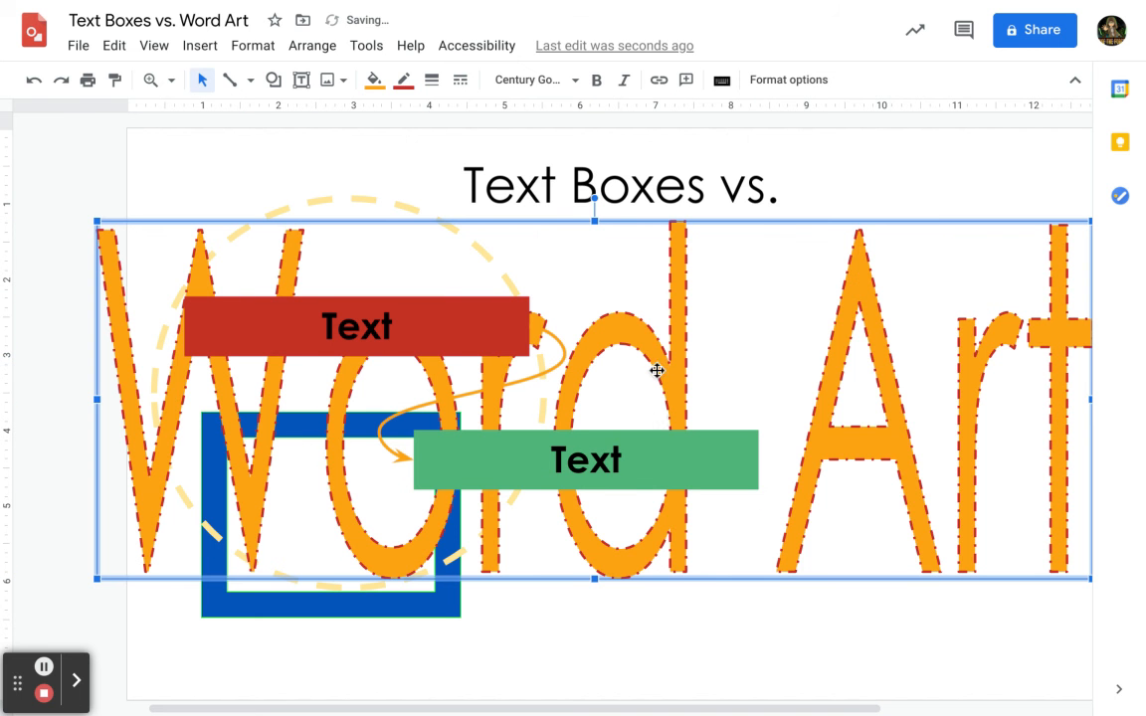
pyautogui.rightClick(635, 334)
pyautogui.moveTo(695, 493)
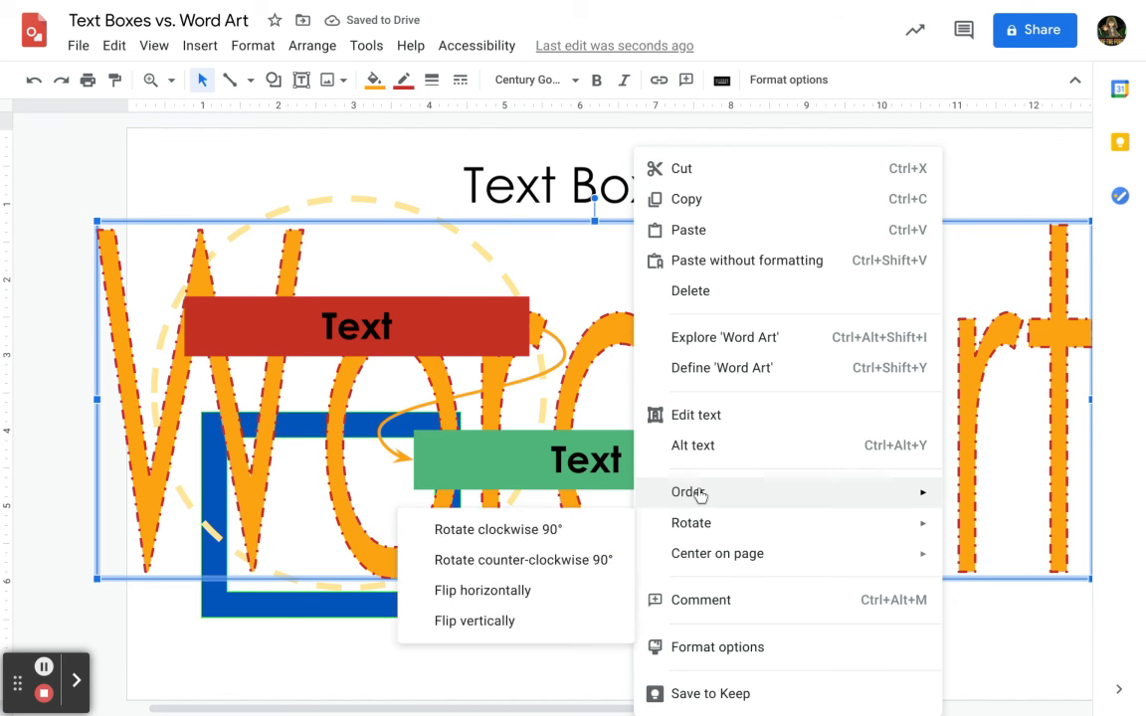